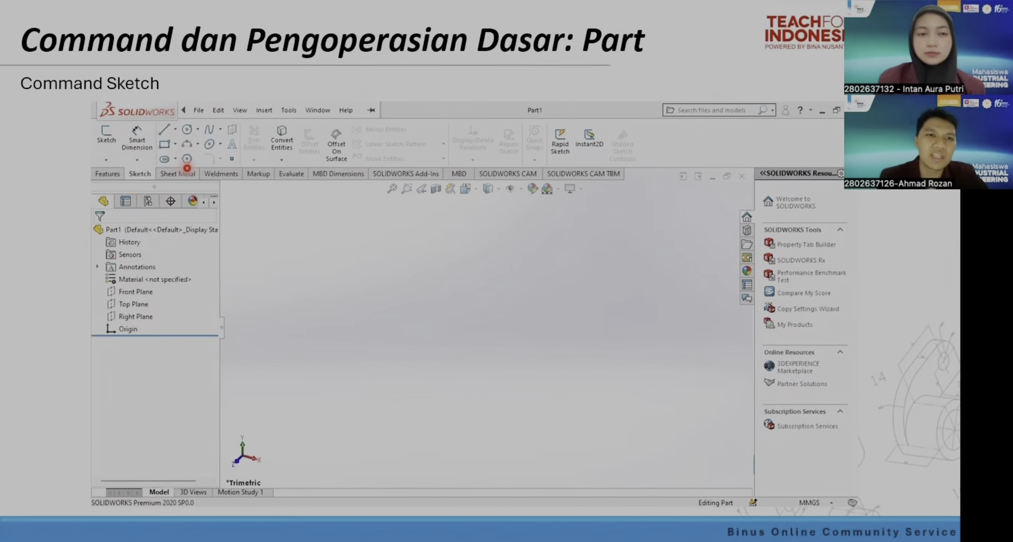
key(Right)
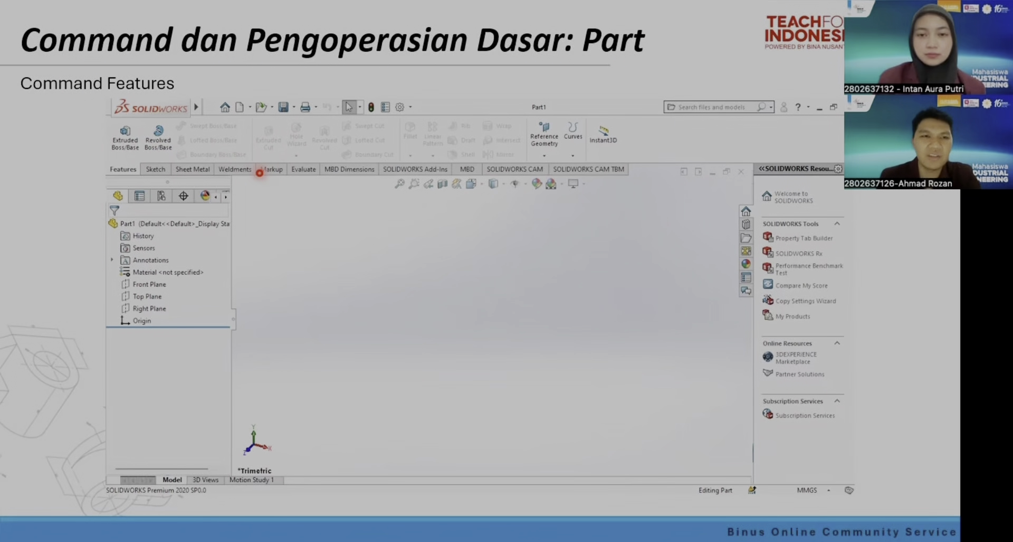
key(Right)
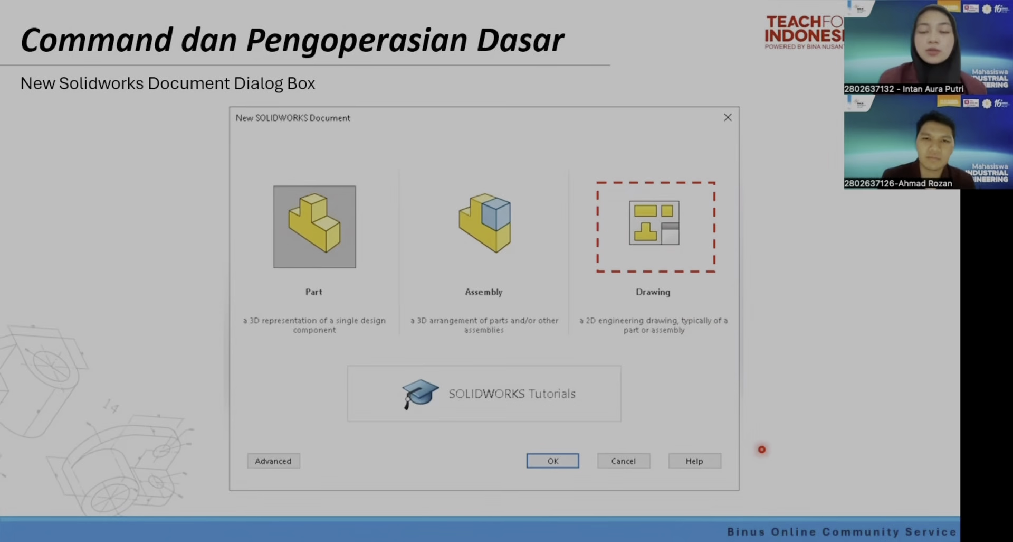
key(Right)
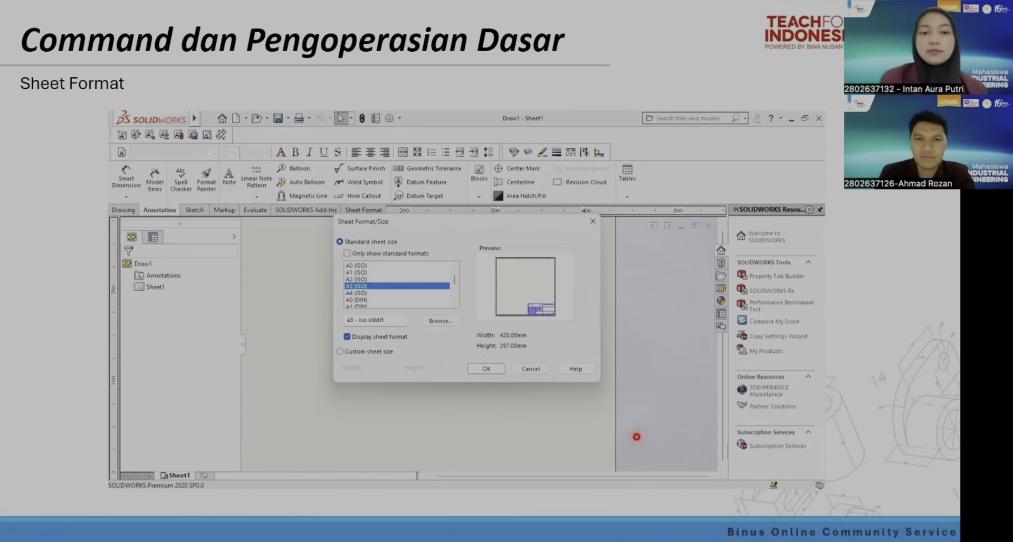
key(Right)
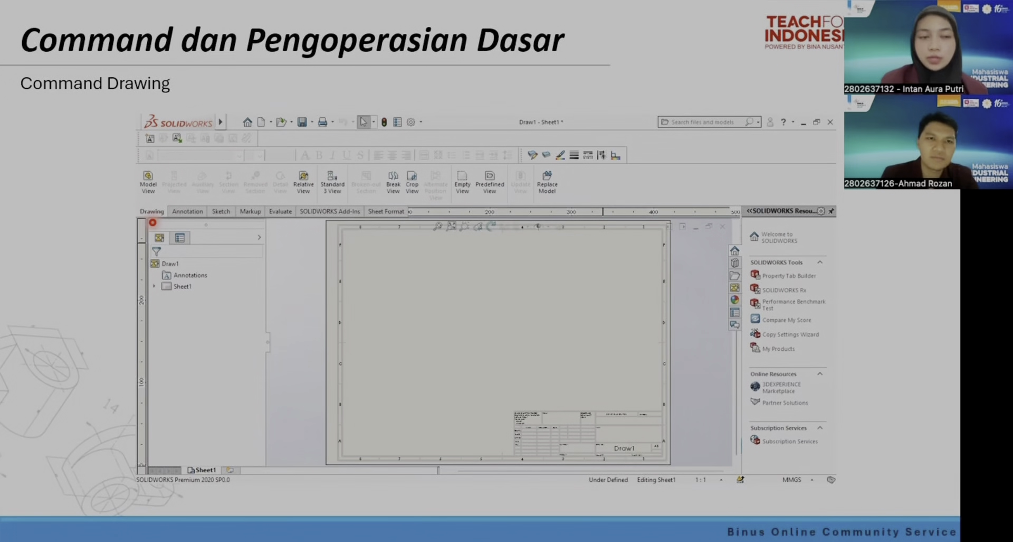
key(Right)
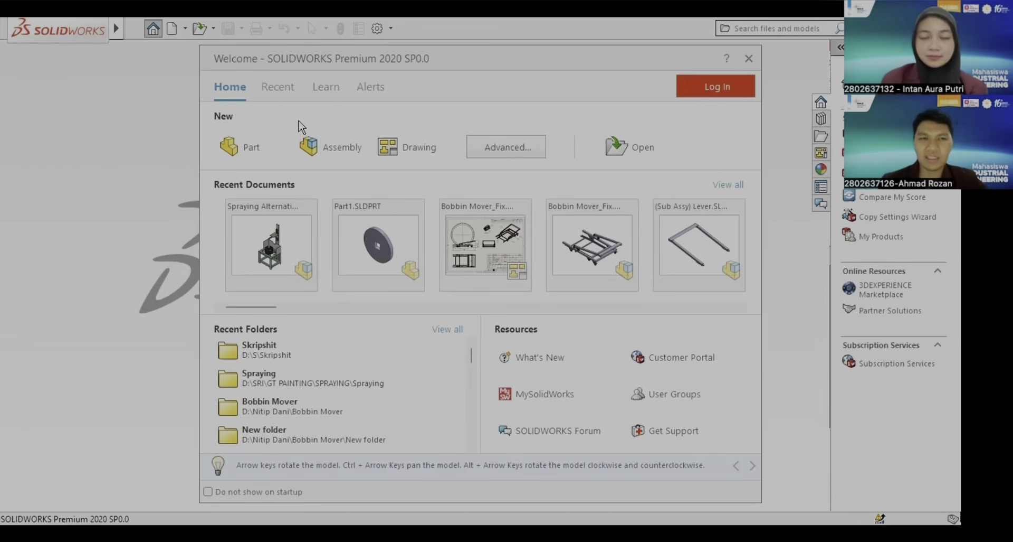
Step: Create a new part document and start a sketch on the Front Plane
click(243, 151)
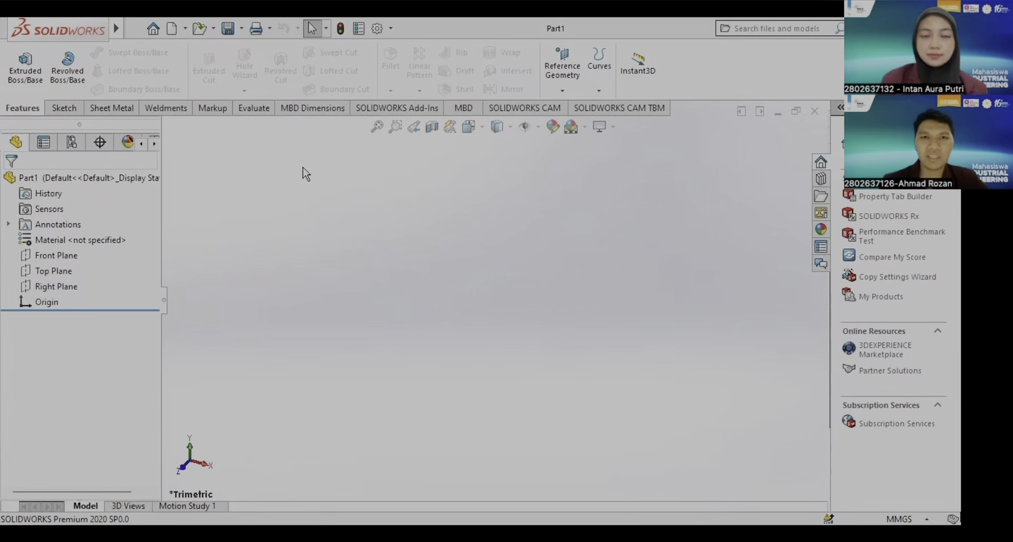
click(63, 109)
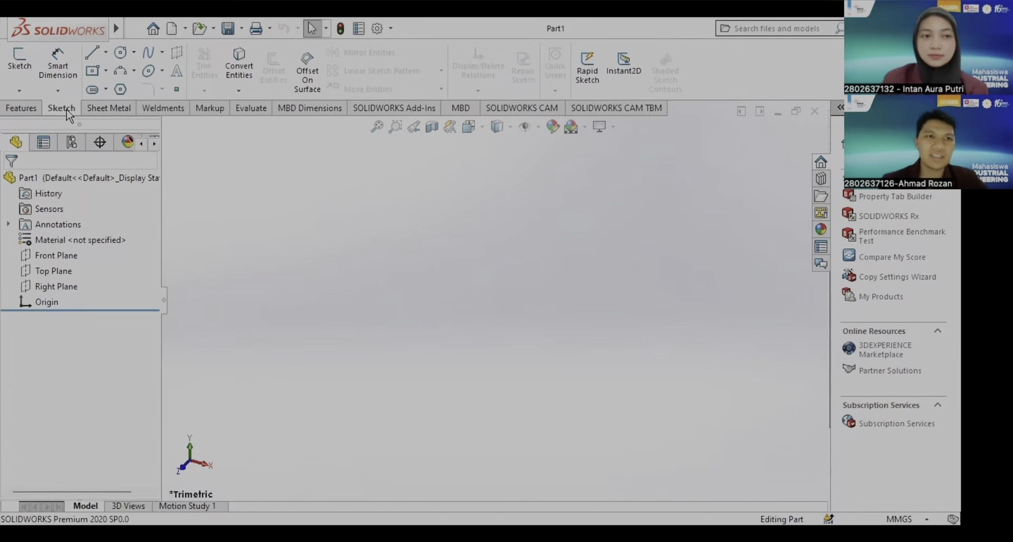
click(20, 61)
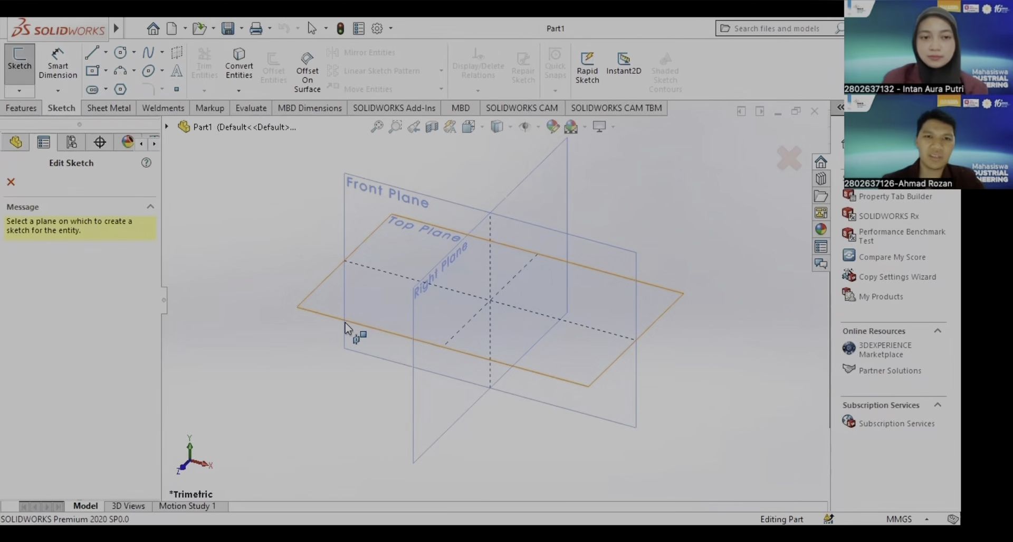
click(373, 209)
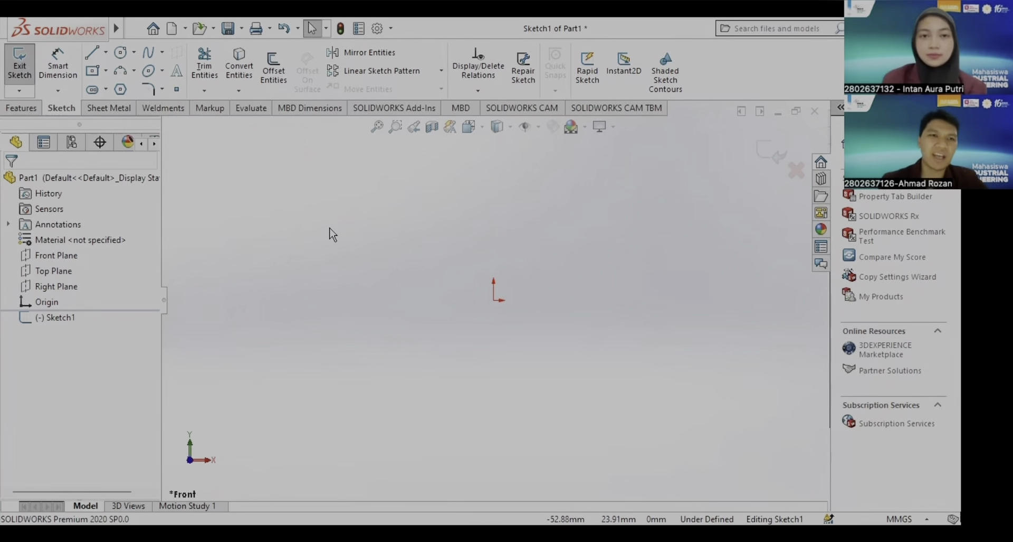
Step: Sketch a circle centred on the origin with a radius of about 53 mm
click(121, 54)
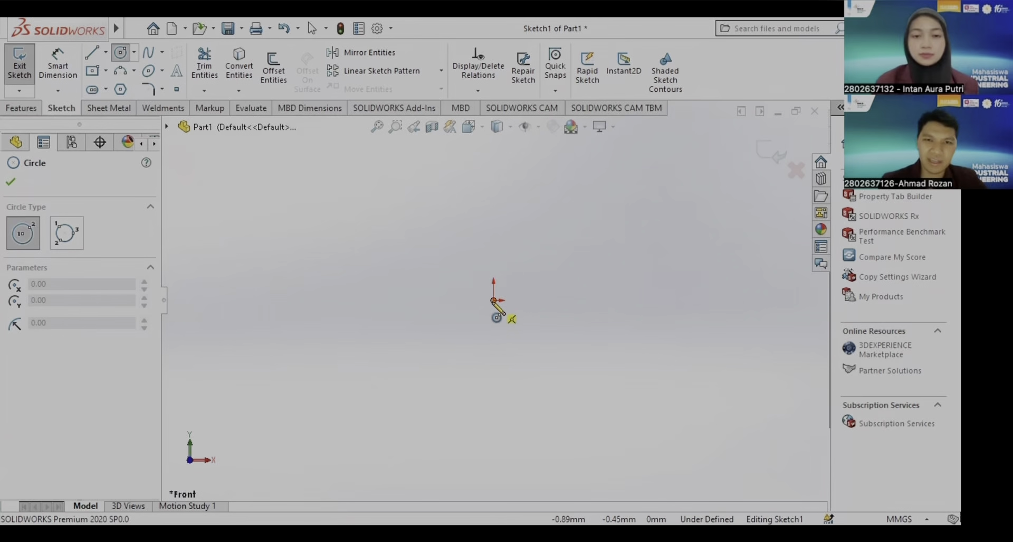
click(493, 300)
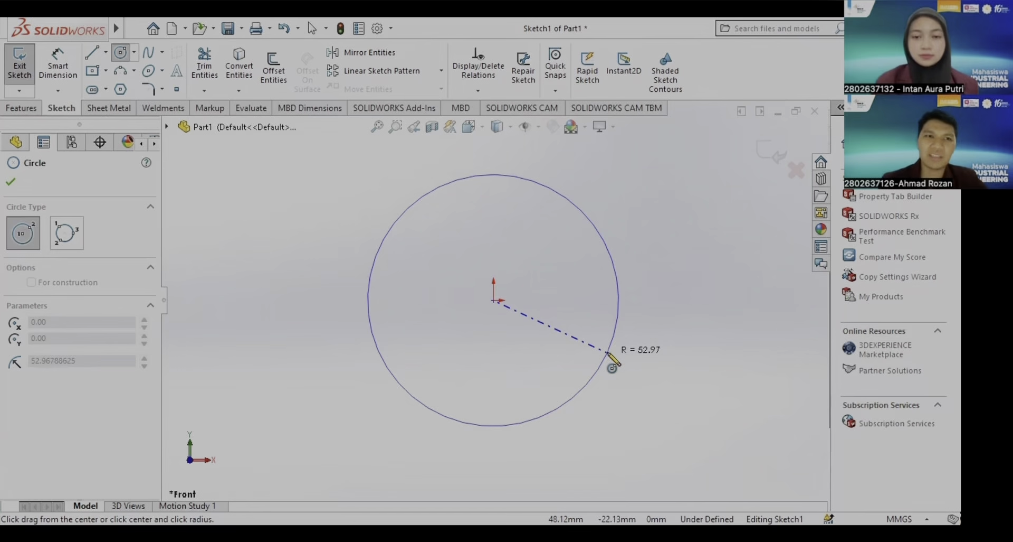
click(608, 351)
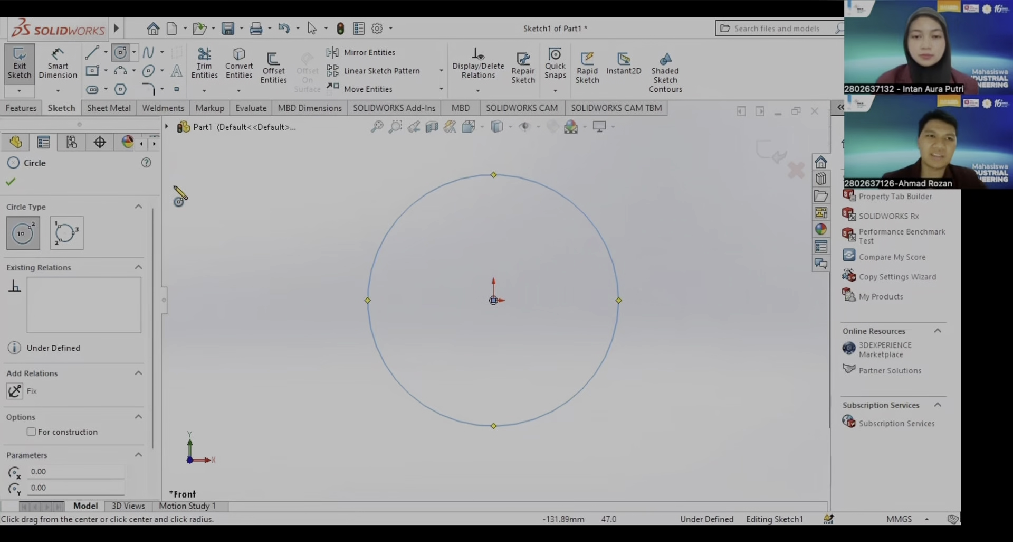
key(Escape)
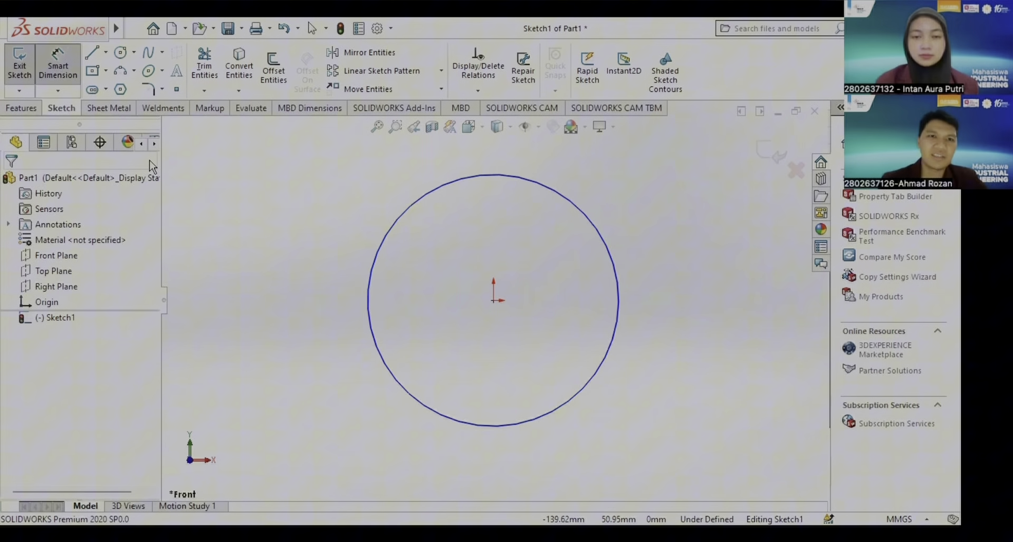
Step: Dimension the circle's diameter with Smart Dimension and set it to 100 mm
click(58, 73)
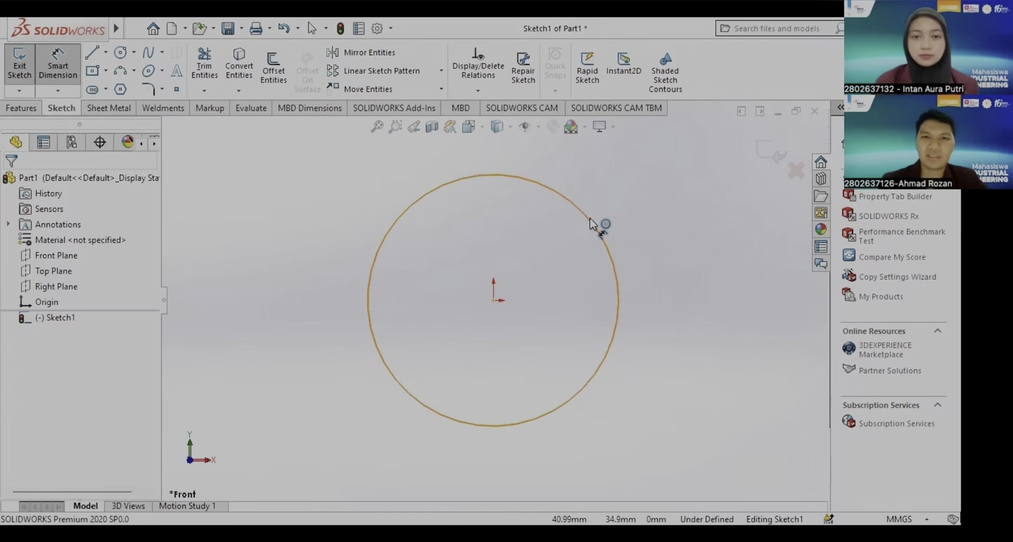
click(601, 228)
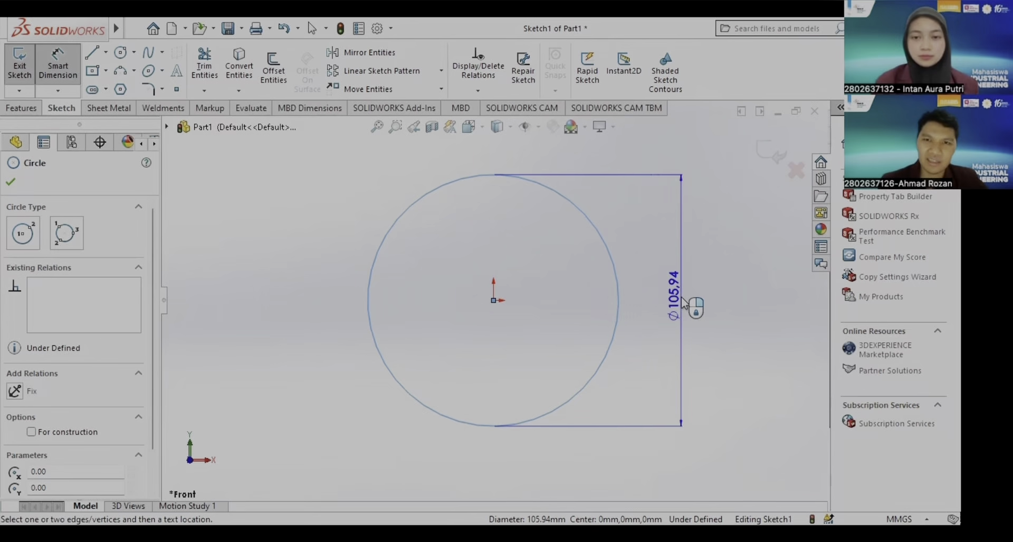
click(682, 301)
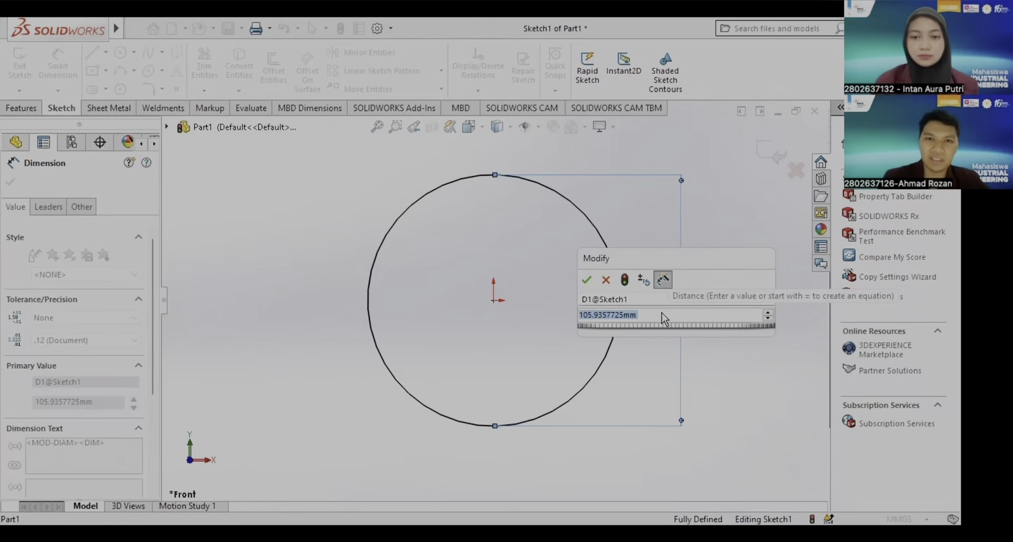
text(100)
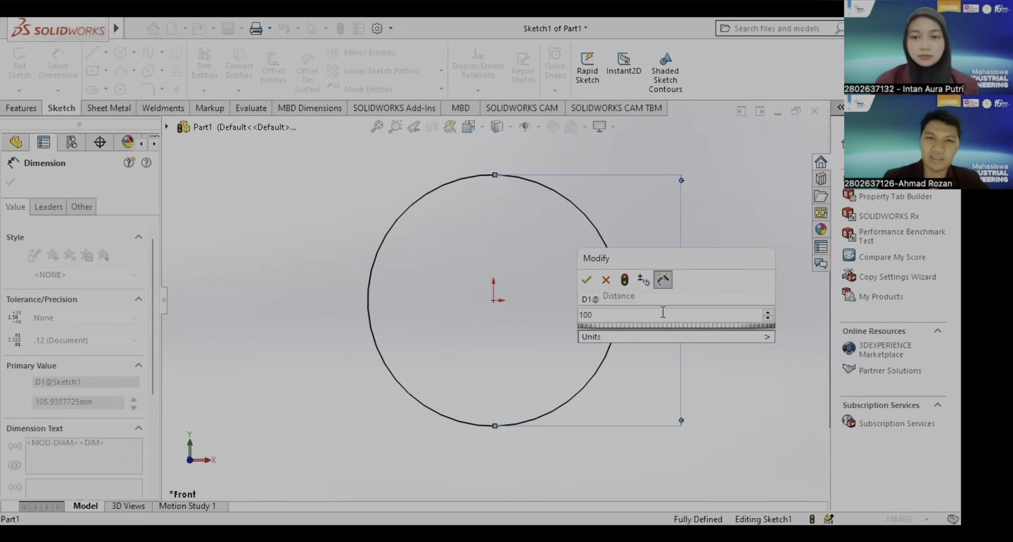
click(593, 286)
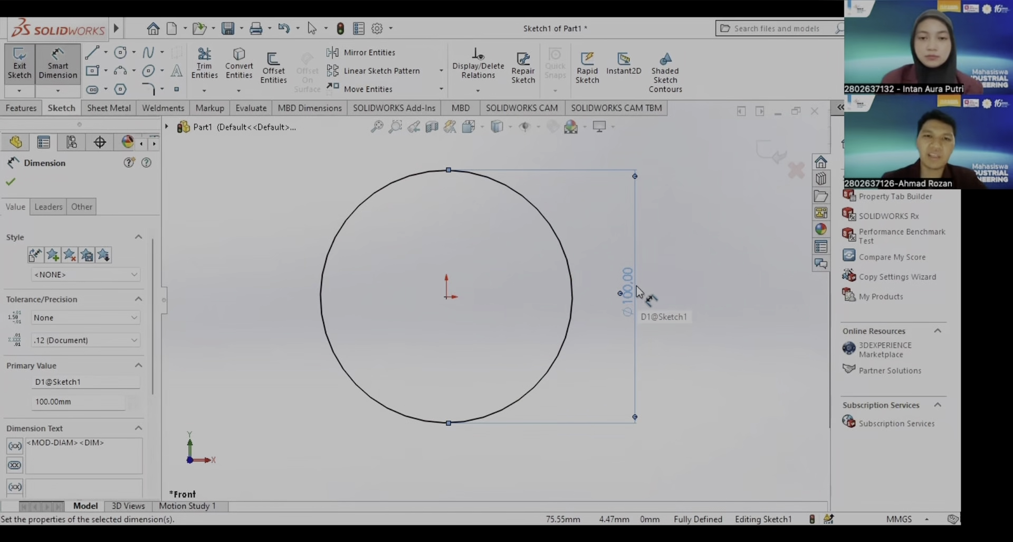
click(10, 181)
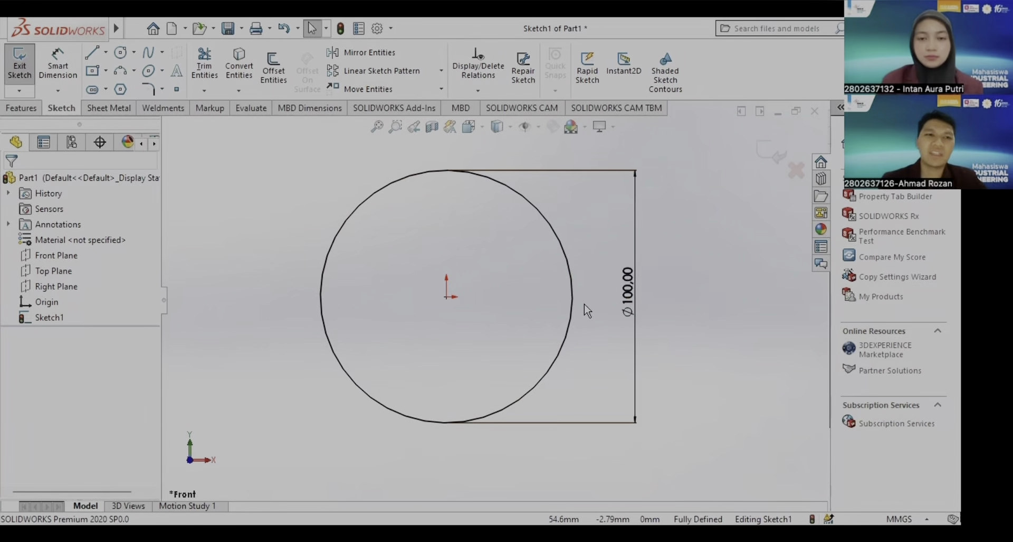
Step: Start a blind Extruded Boss/Base from the circle sketch and stretch its depth to 45 mm
click(32, 111)
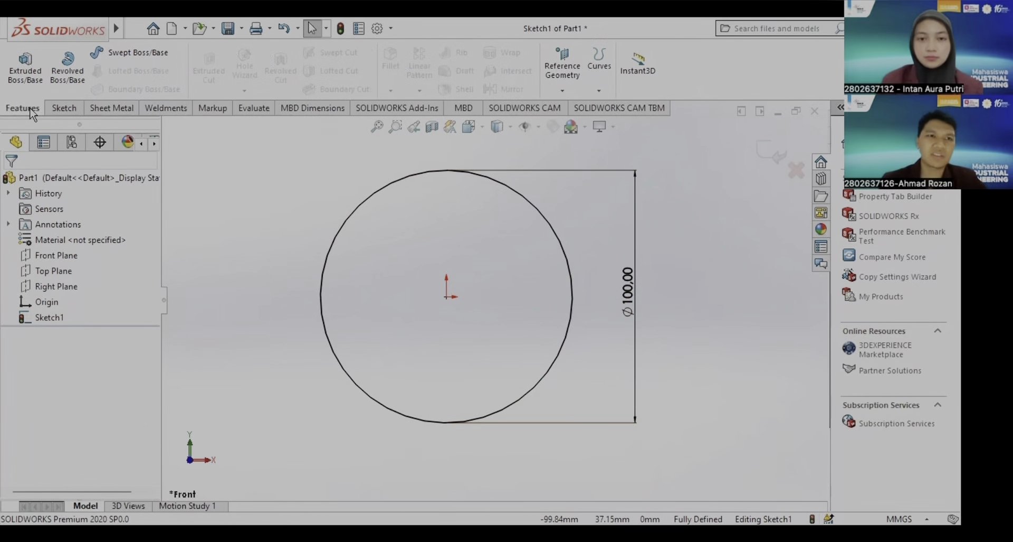
click(24, 74)
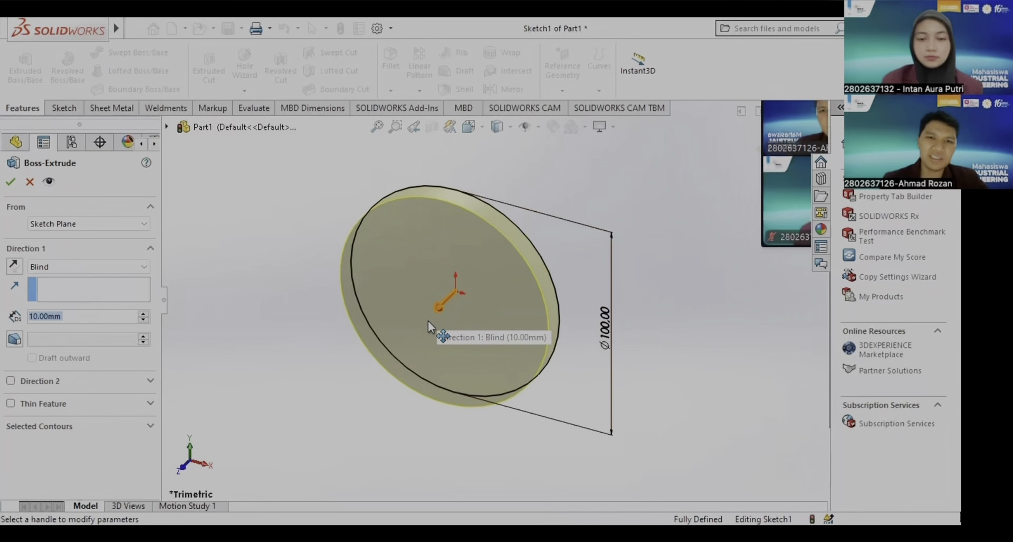
drag(430, 321, 407, 343)
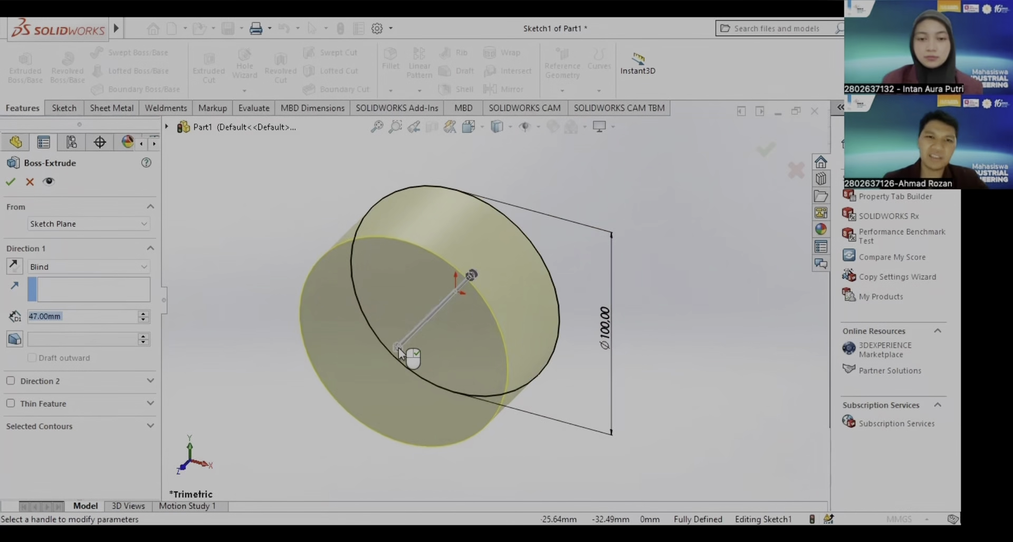
click(461, 287)
drag(460, 288, 402, 343)
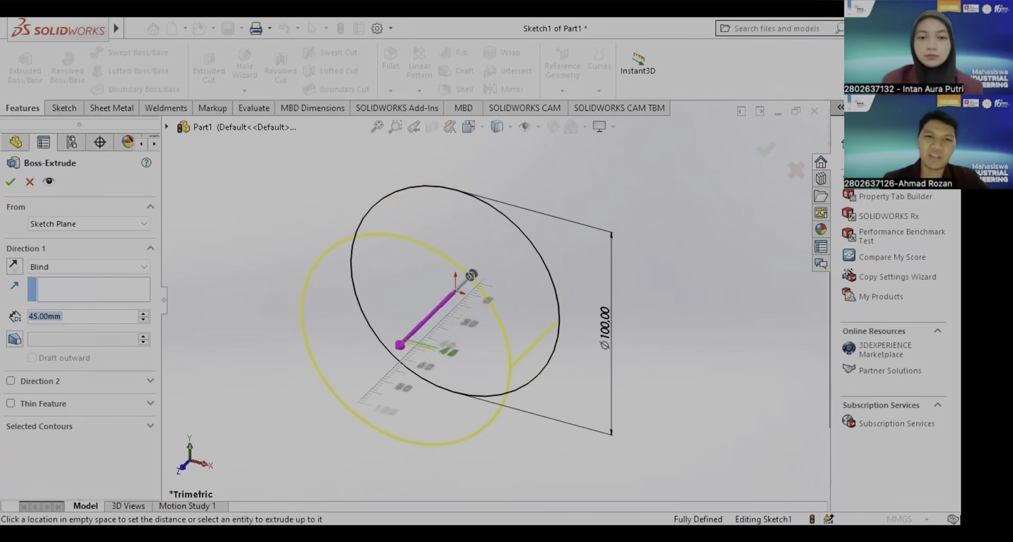
Step: Set the extrusion depth to 10 mm and complete the disc
click(77, 316)
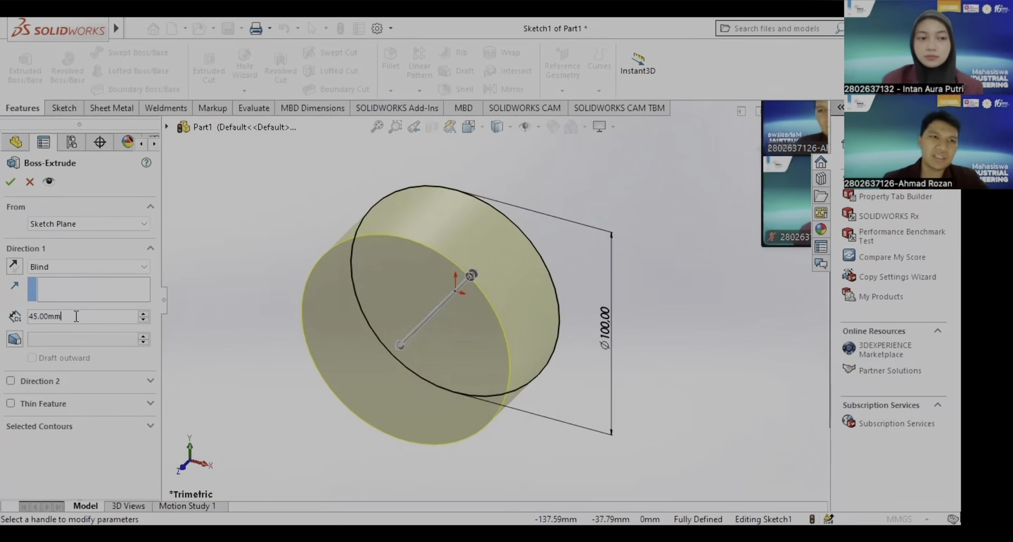
double_click(48, 317)
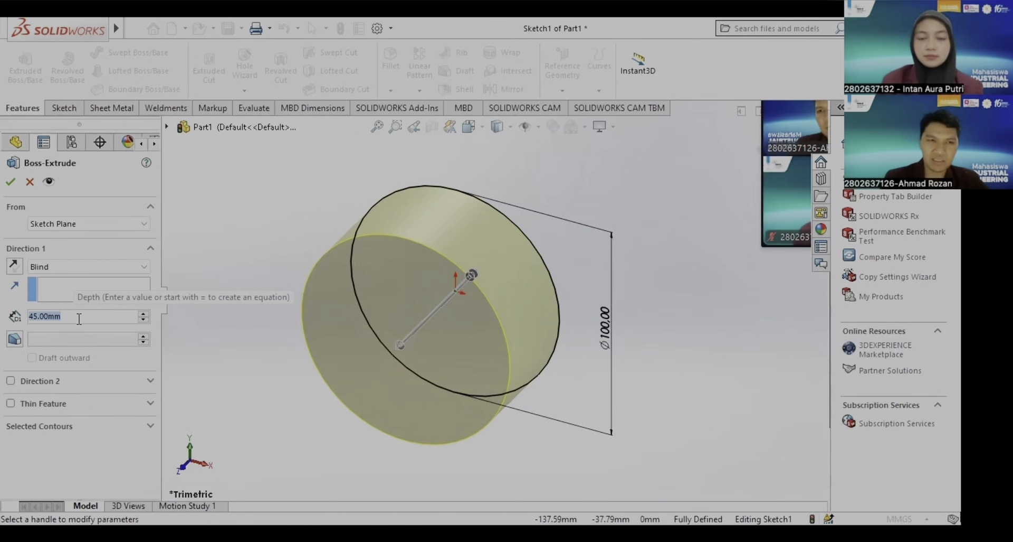
text(10)
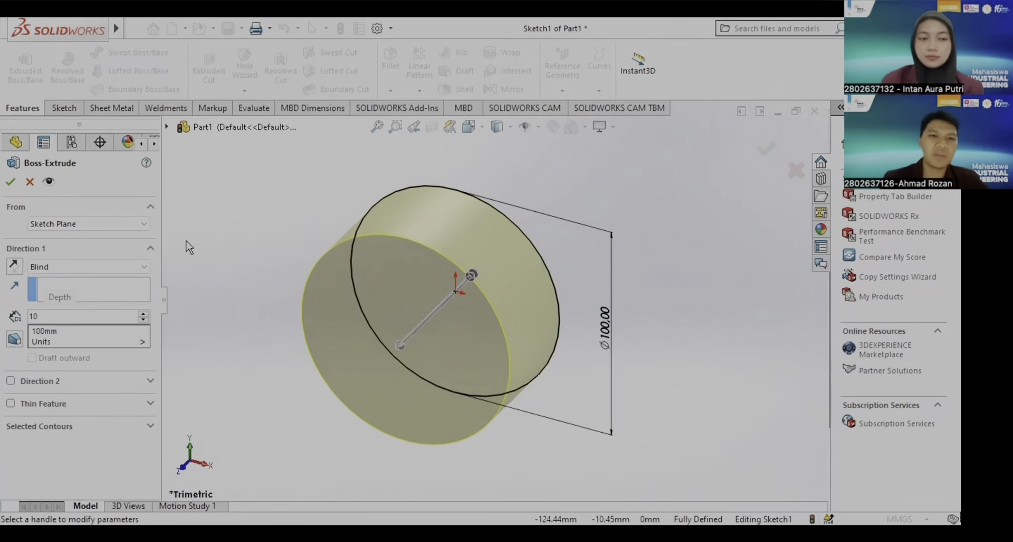
click(11, 182)
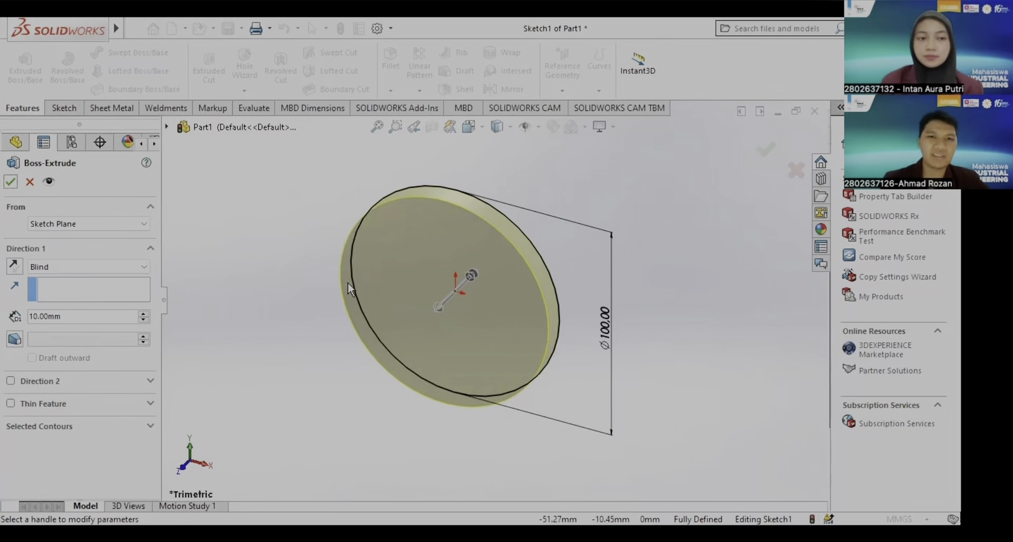
click(13, 183)
Step: Start a new sketch on the flat back face of the disc
click(64, 108)
click(20, 59)
scroll(433, 312, up, 2)
middle_drag(501, 285, 573, 279)
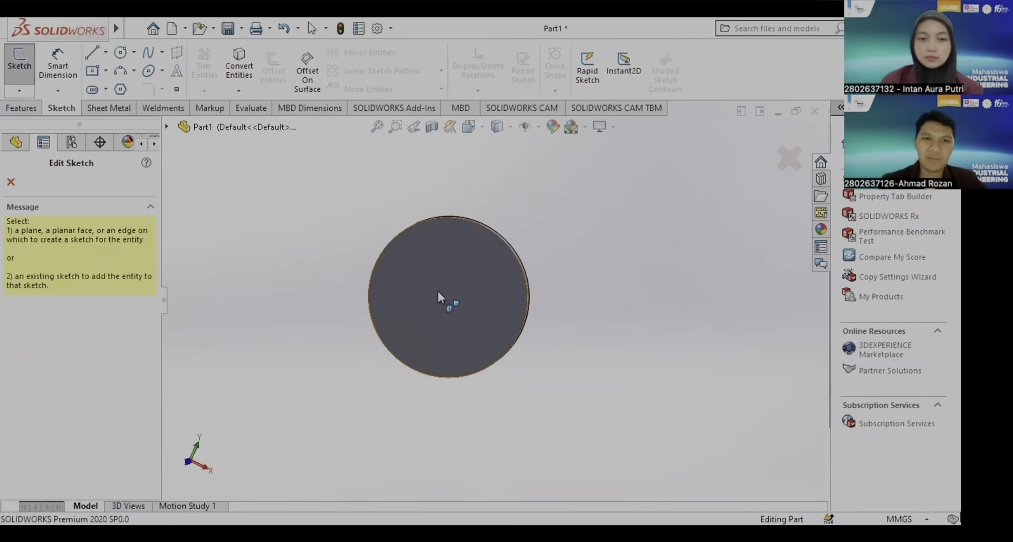
middle_drag(570, 299, 343, 323)
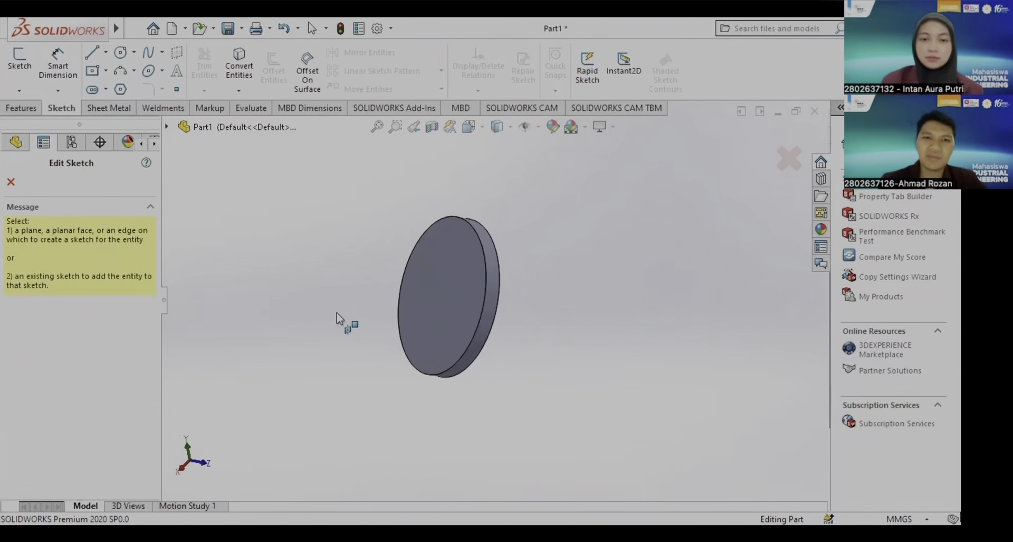
click(421, 268)
middle_drag(332, 296, 372, 314)
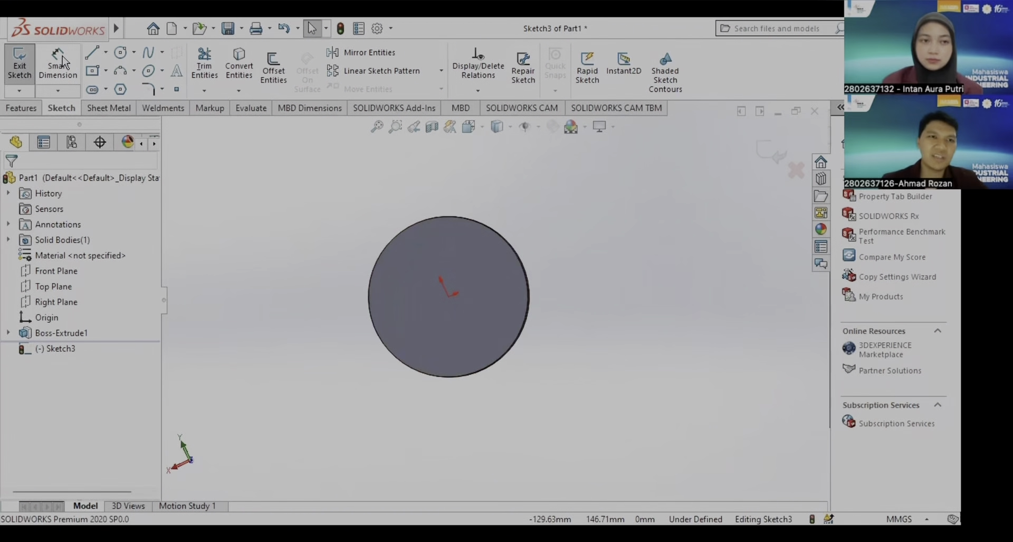
Step: Sketch a center rectangle about 44 mm by 24 mm on the disc's back face, centred on the origin
click(93, 72)
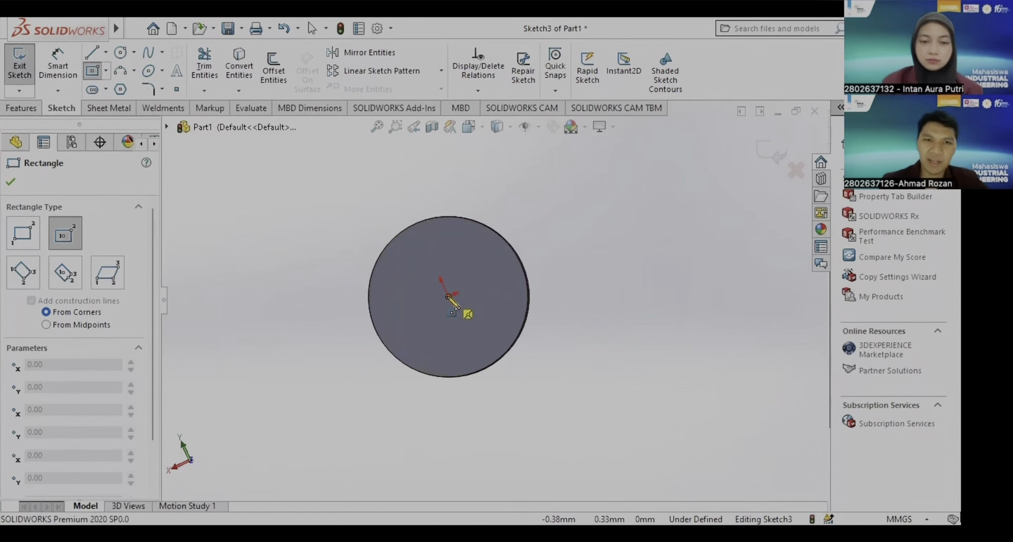
click(448, 297)
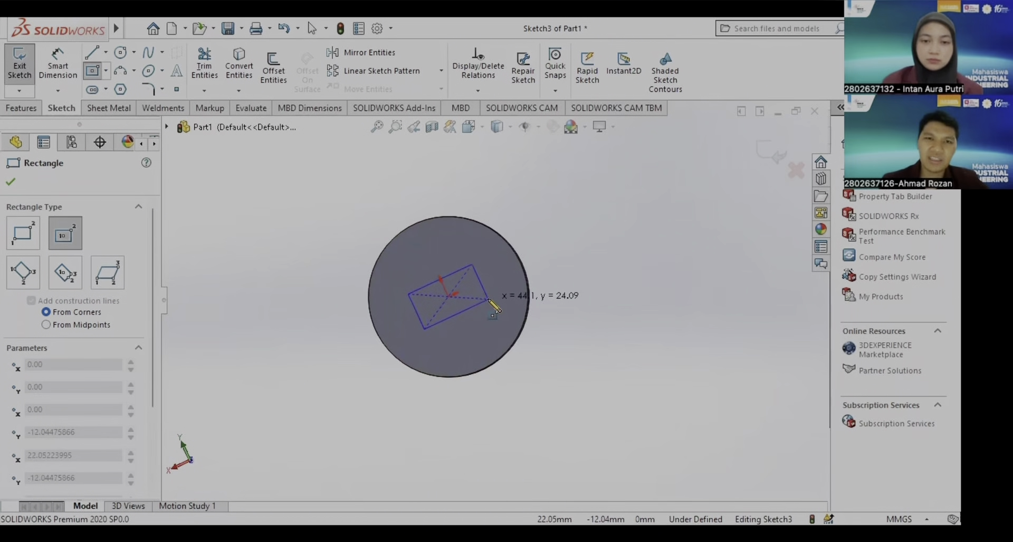
click(489, 299)
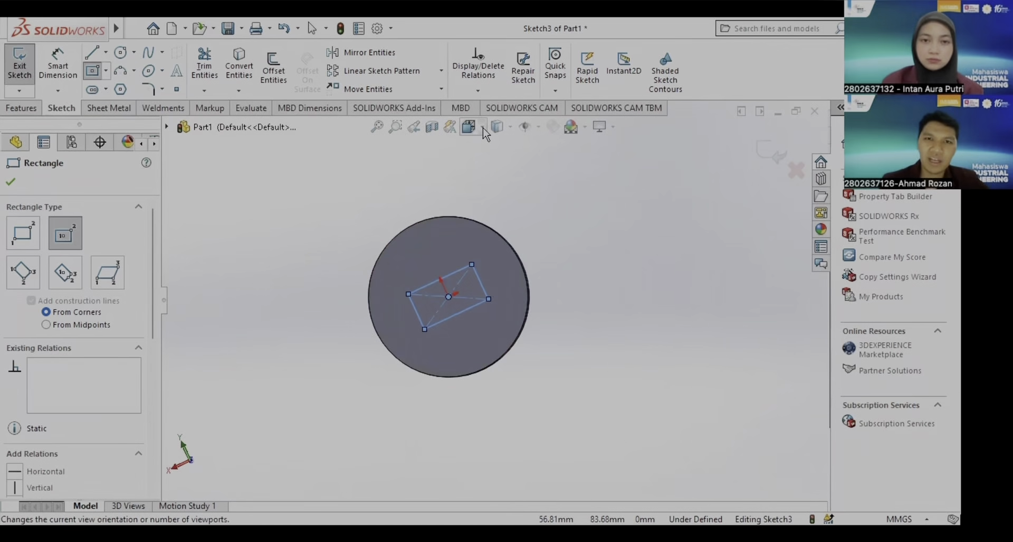
click(483, 129)
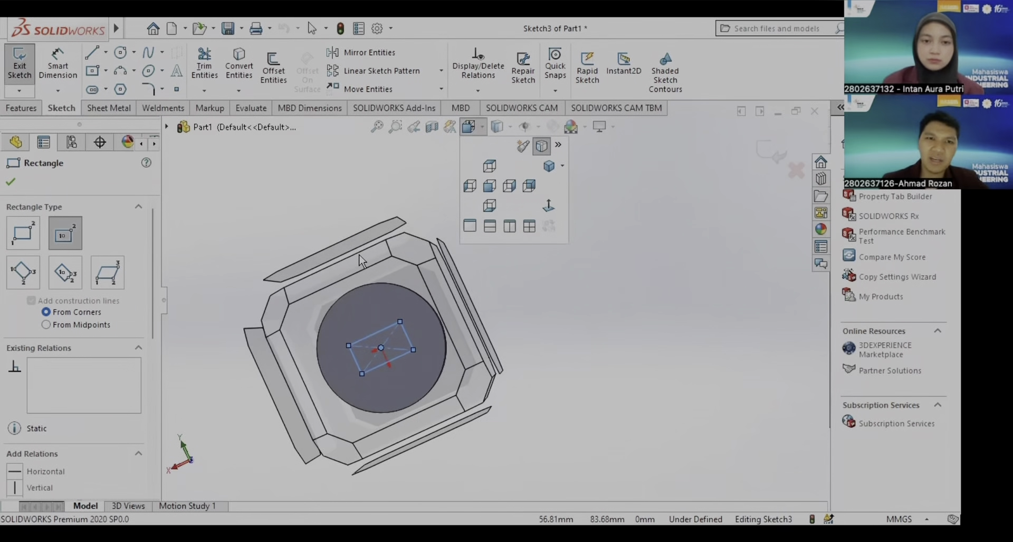
click(318, 314)
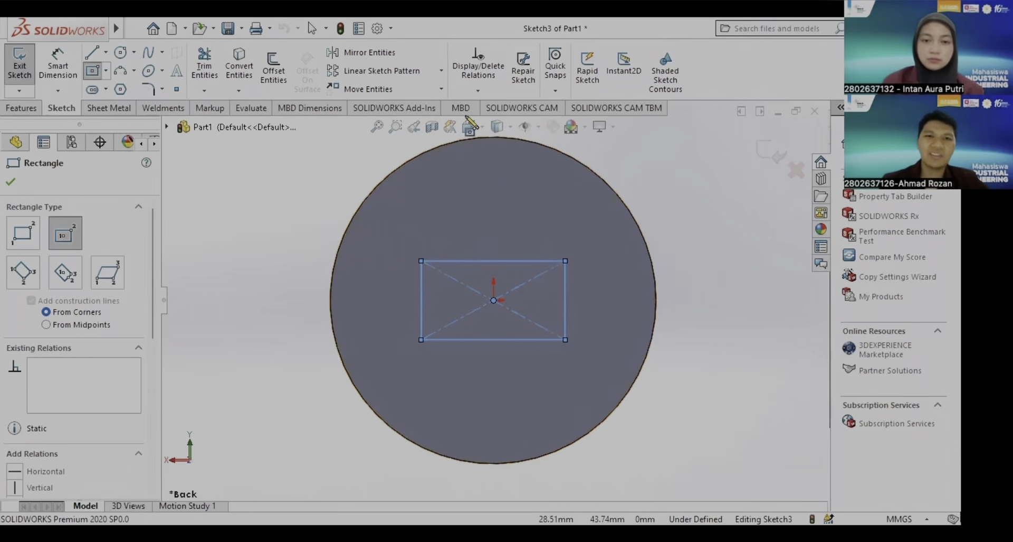
Step: Dimension the width of the centre rectangle on the disc's back face and set it to 20 mm
click(11, 182)
click(64, 70)
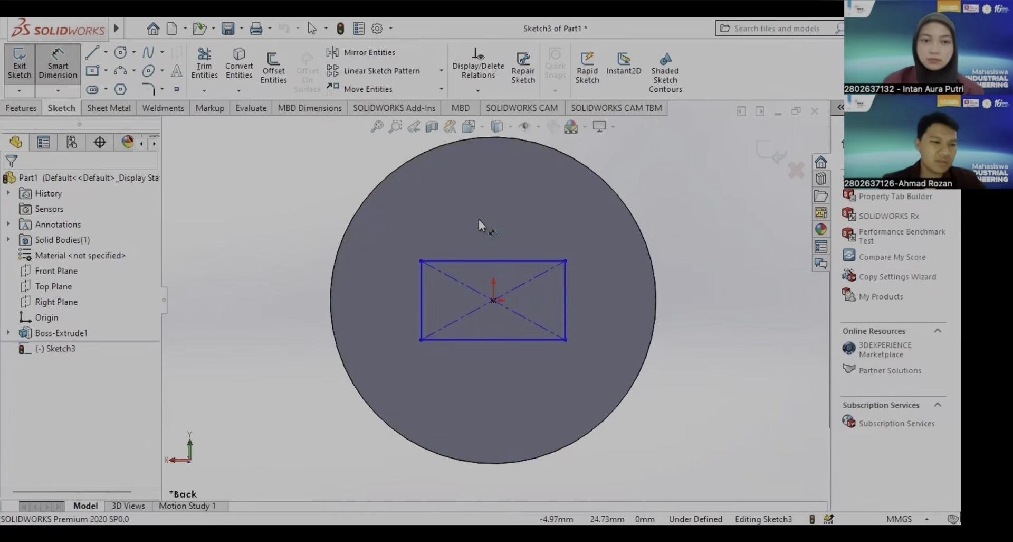
click(512, 260)
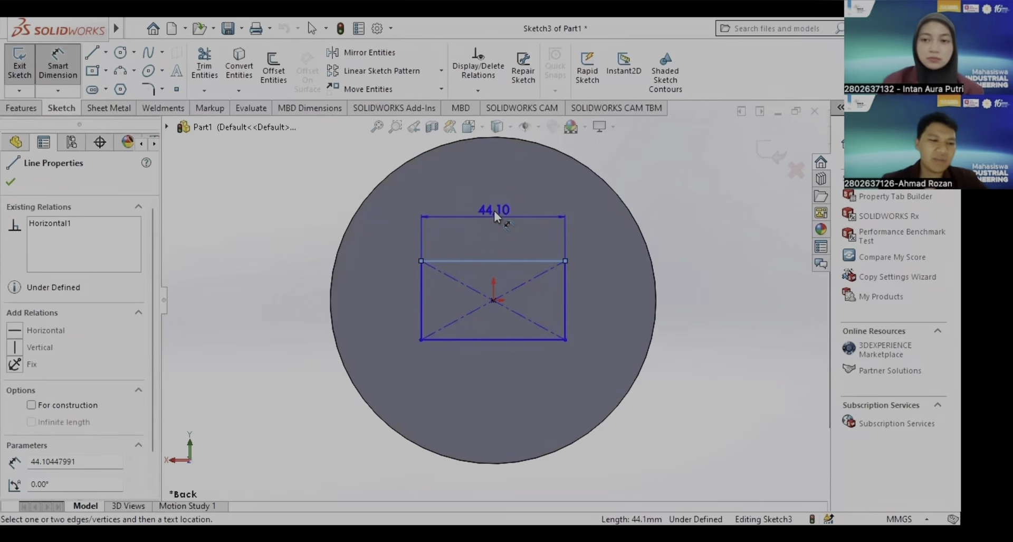
click(499, 192)
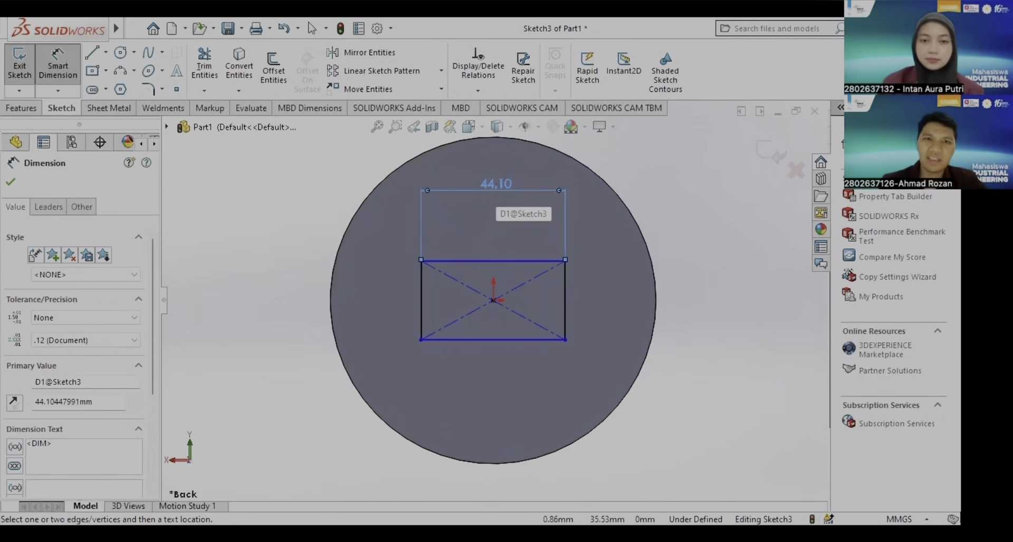
double_click(495, 184)
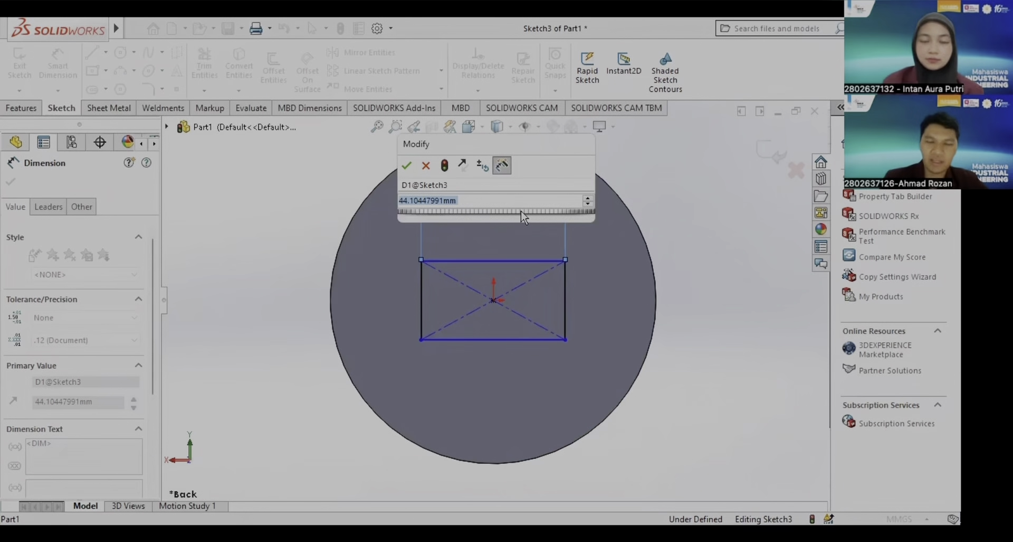
text(20)
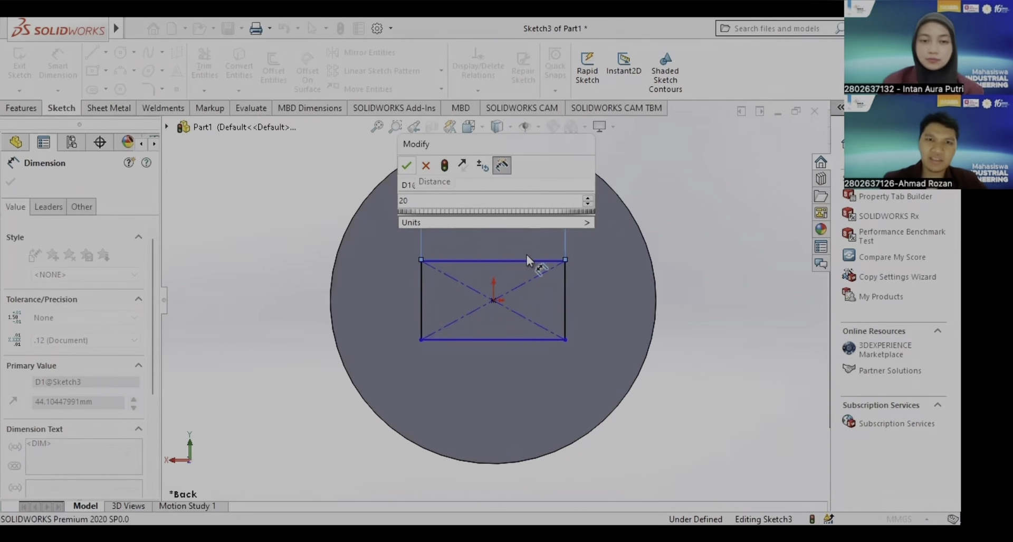
key(Return)
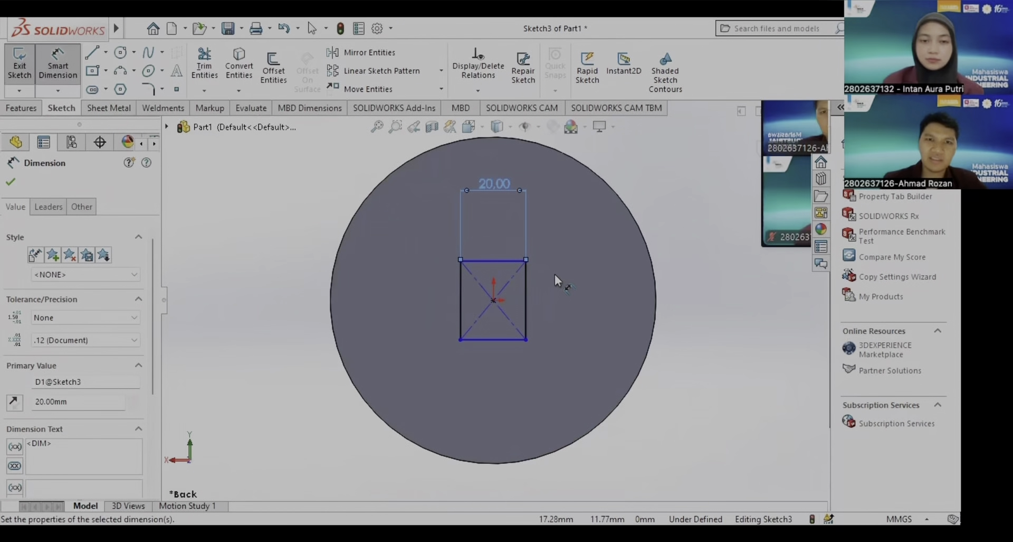
Step: Dimension the rectangle's height and set it to 20 mm, making it a square
click(527, 293)
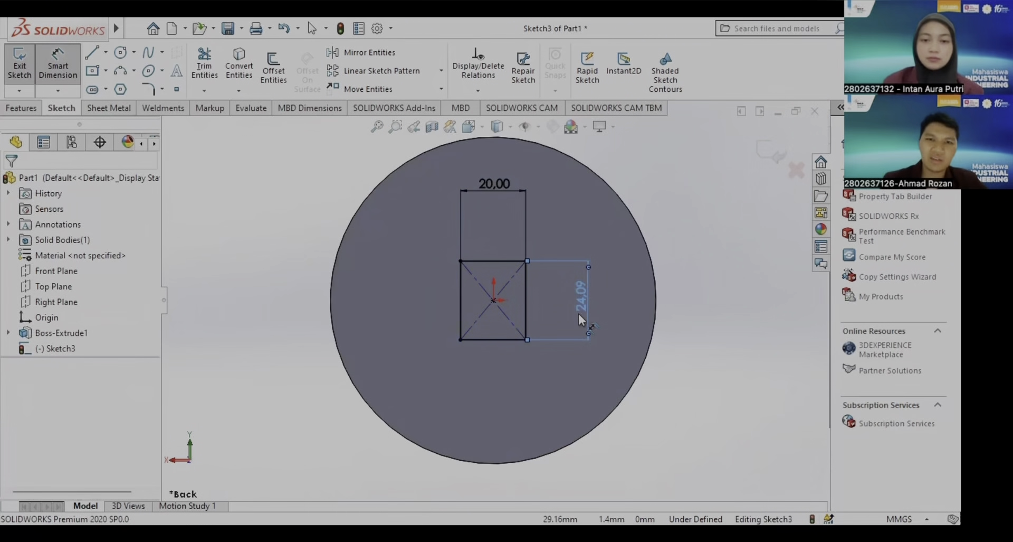
click(578, 311)
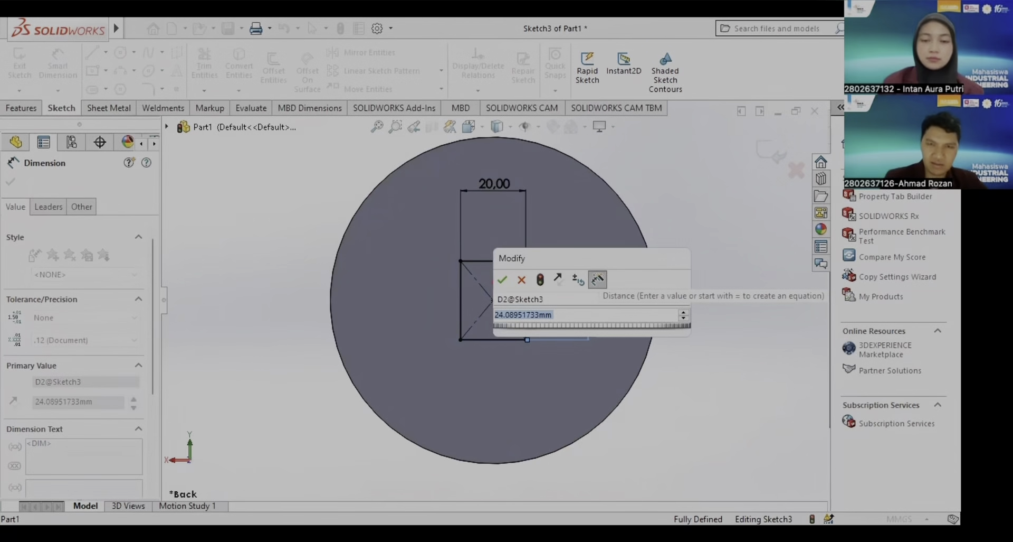
text(20)
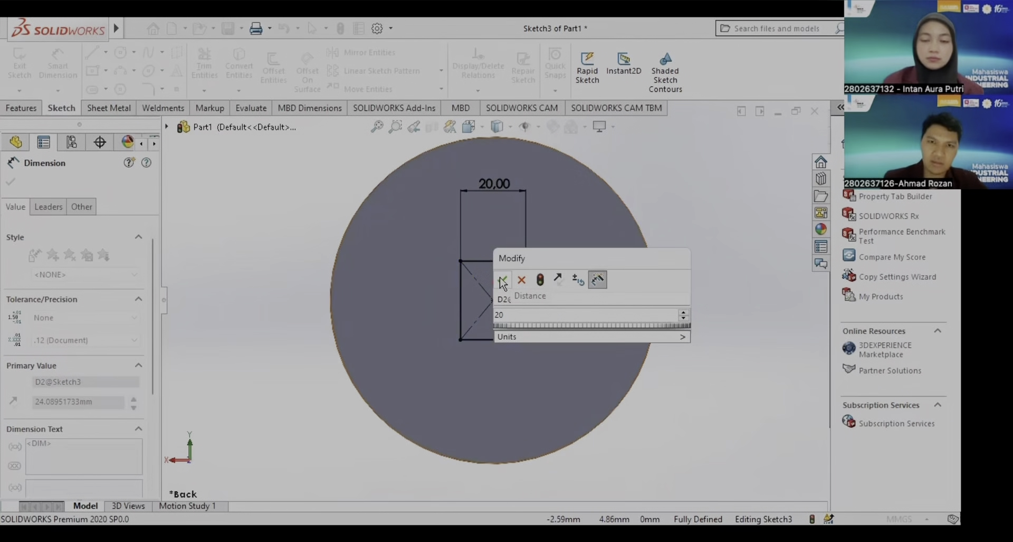
click(502, 279)
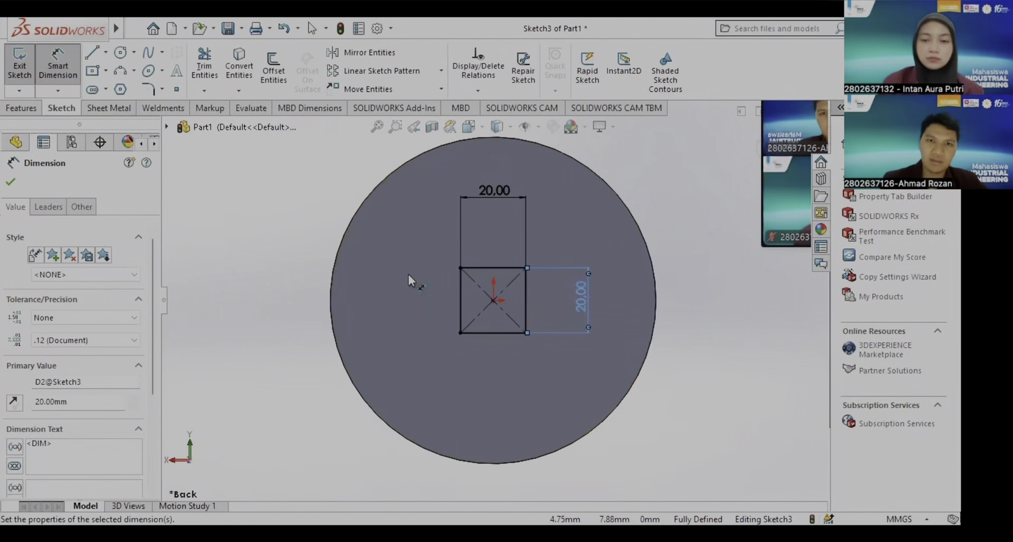
click(10, 183)
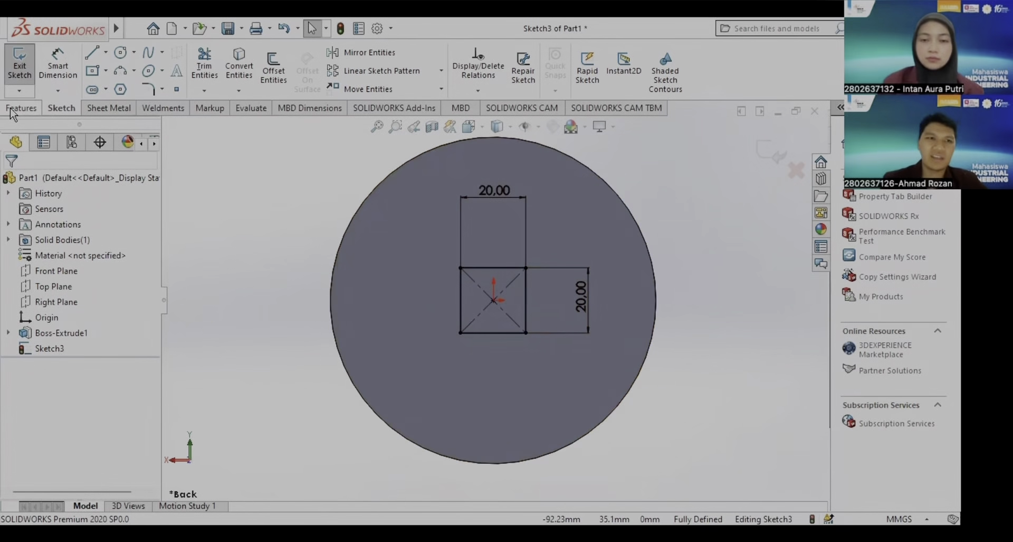
Step: Start a blind Extruded Cut from the square sketch on the disc
click(30, 109)
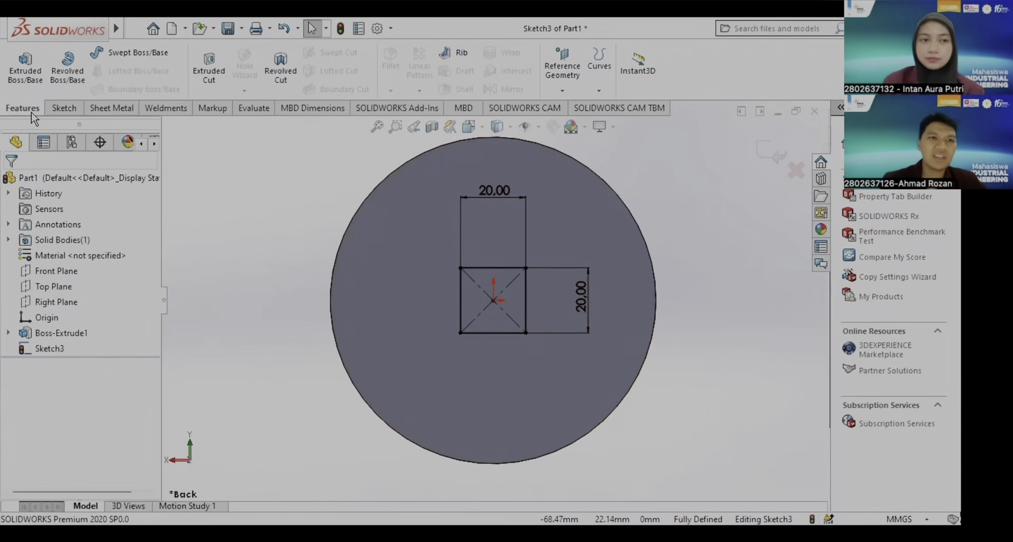
click(214, 90)
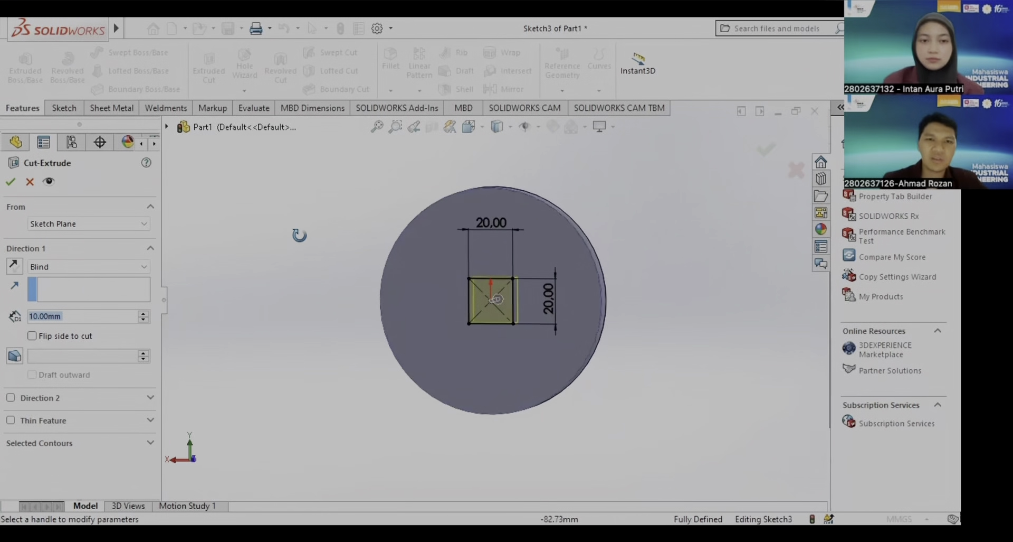
mouse_move(299, 235)
middle_down()
mouse_move(231, 312)
mouse_move(257, 325)
mouse_move(363, 297)
mouse_move(407, 313)
mouse_move(234, 280)
mouse_move(262, 272)
mouse_move(306, 286)
middle_up()
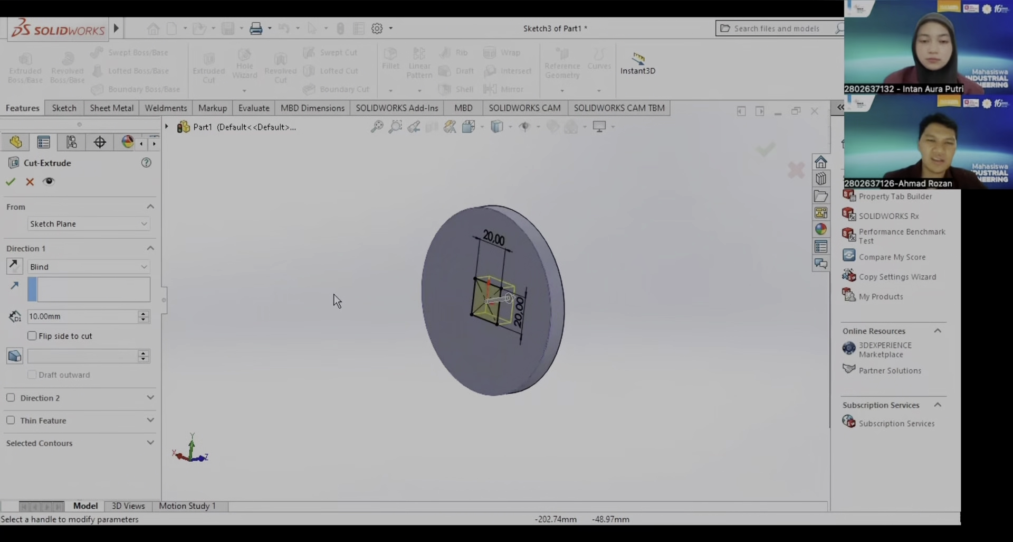
scroll(514, 294, down, 2)
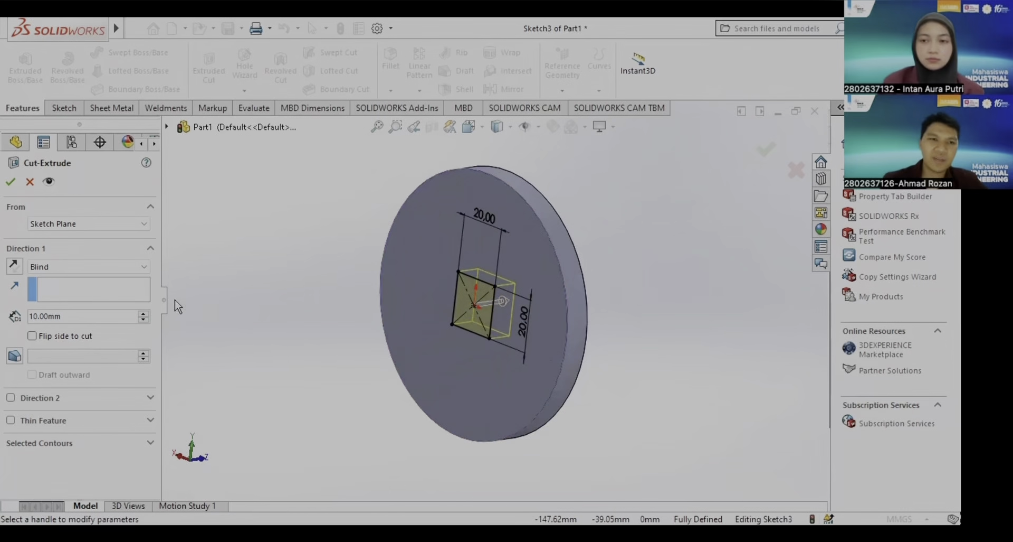
click(76, 316)
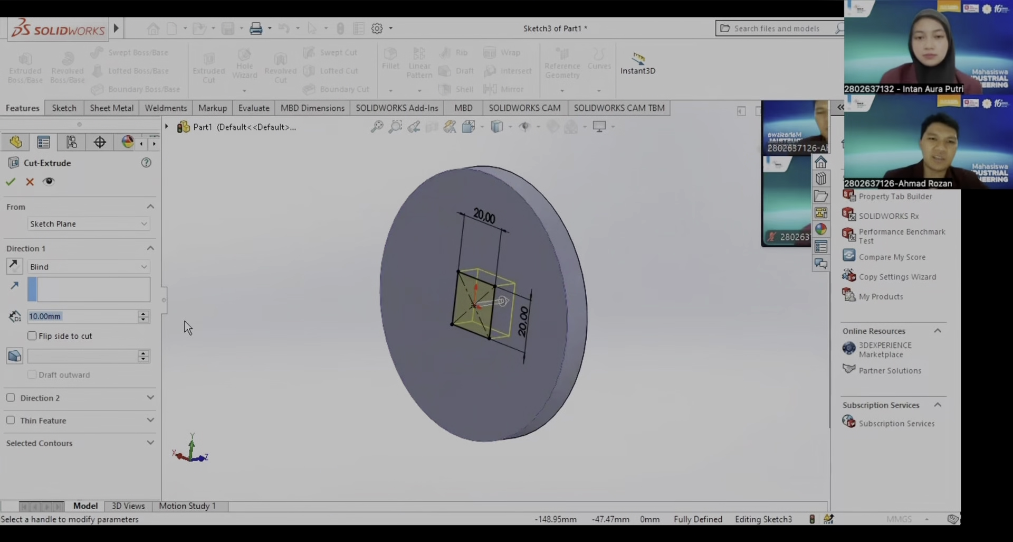
mouse_move(592, 304)
middle_down()
mouse_move(536, 306)
mouse_move(606, 294)
middle_up()
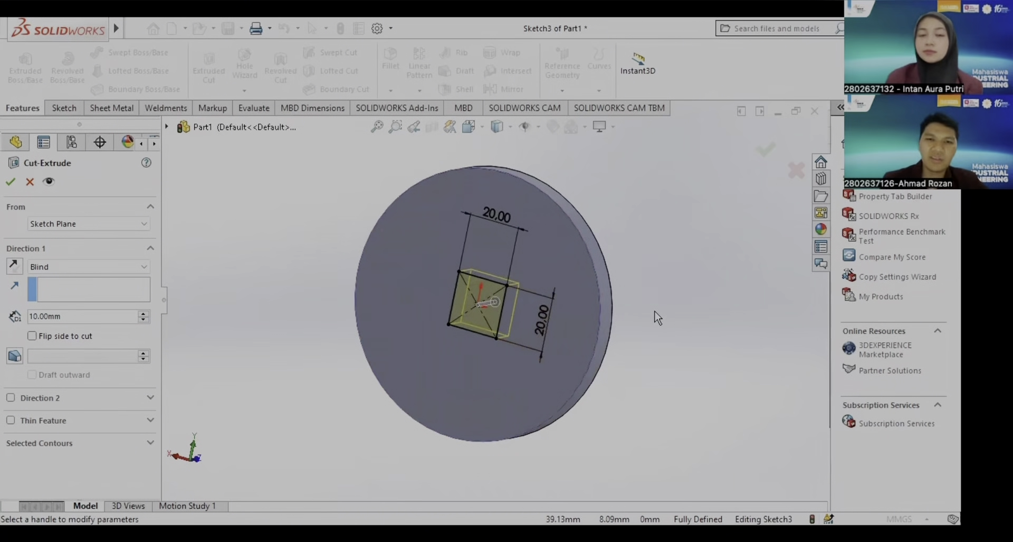
middle_drag(657, 320, 622, 317)
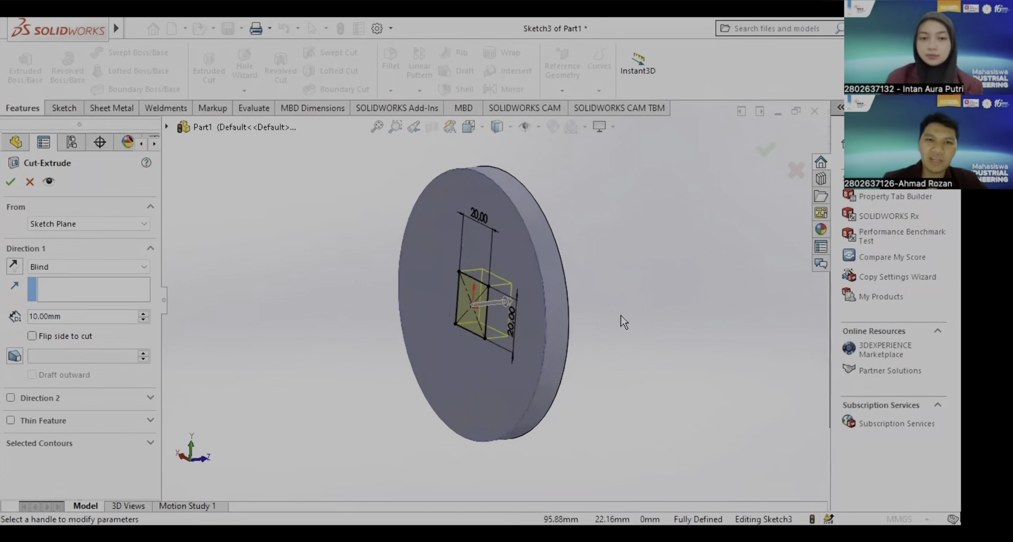
Step: Set the cut depth to 5 mm and check the preview inside the disc
click(53, 317)
text(5)
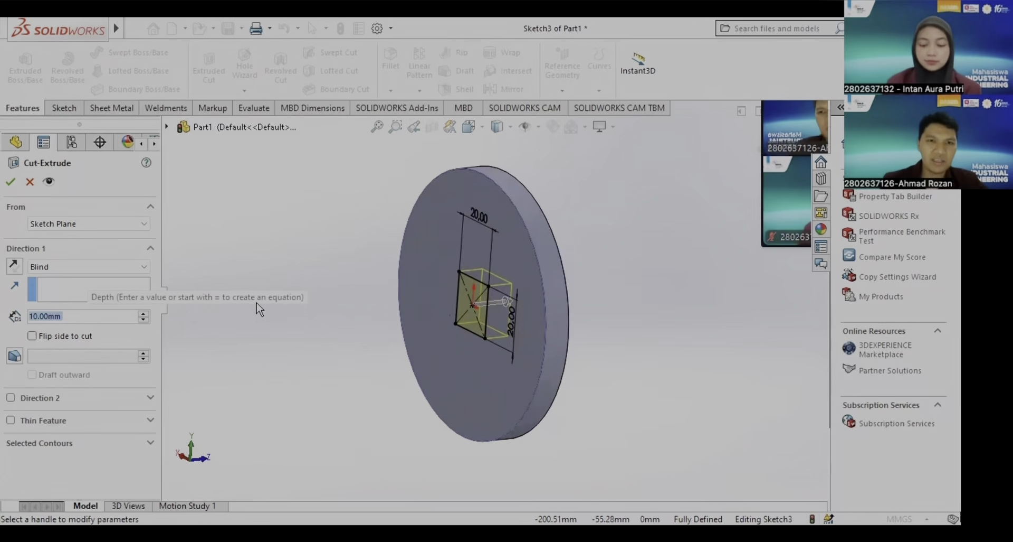
key(Return)
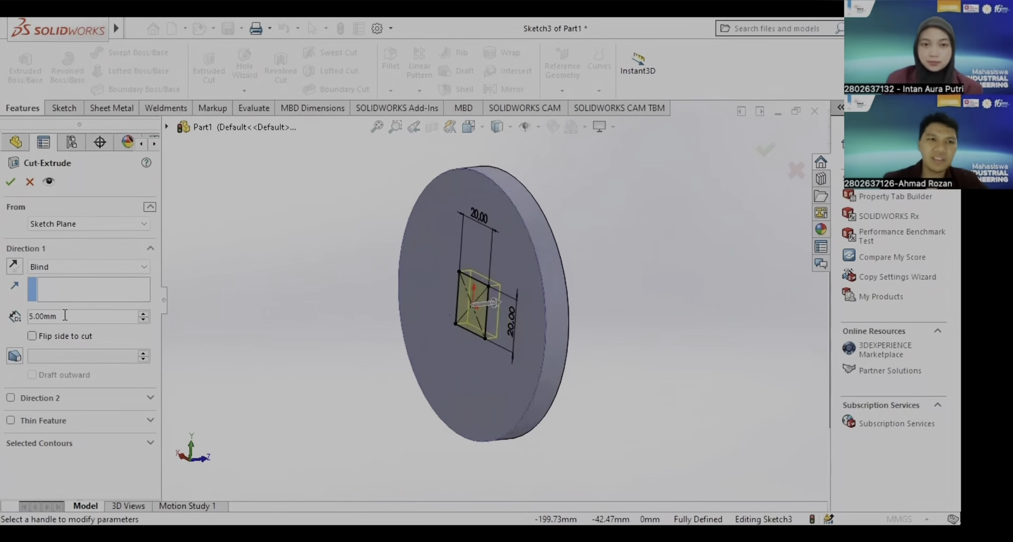
middle_drag(425, 326, 444, 313)
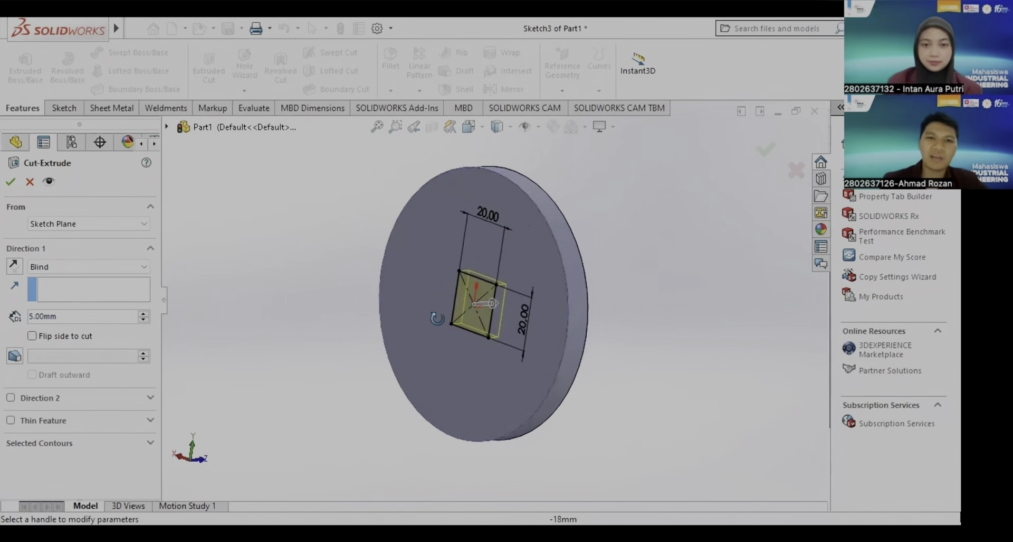
Step: Set the cut depth to 10 mm and complete the square hole through the disc
double_click(46, 317)
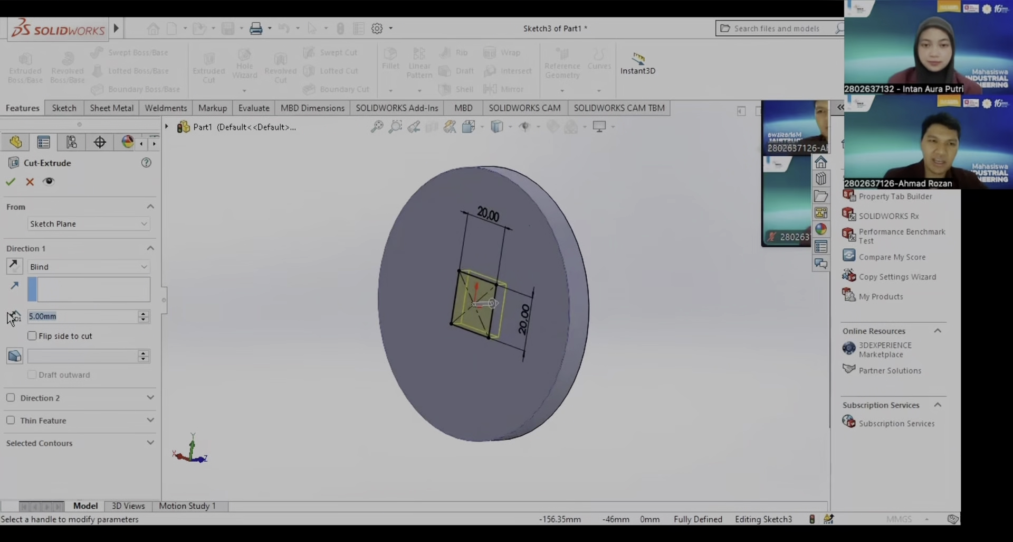
text(10)
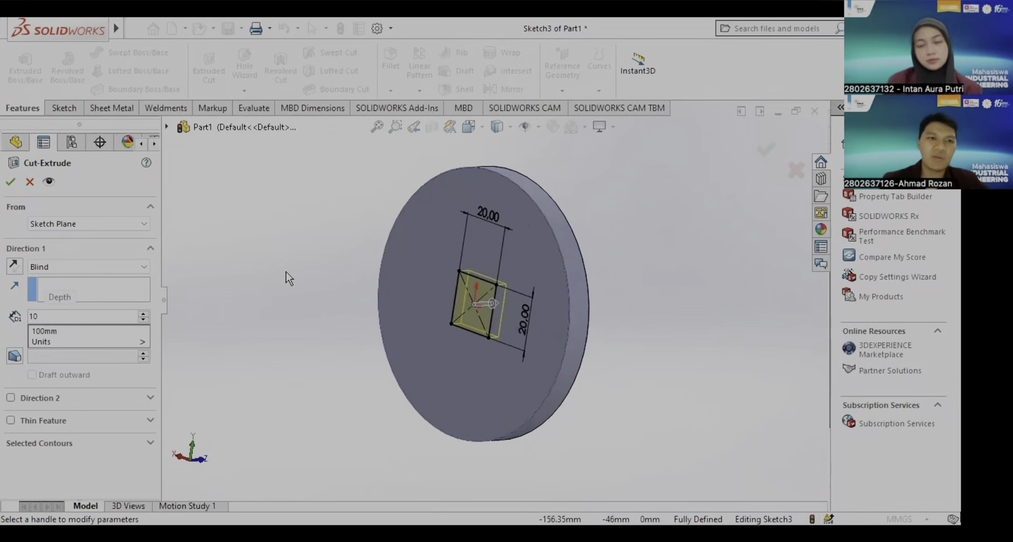
middle_drag(568, 283, 517, 283)
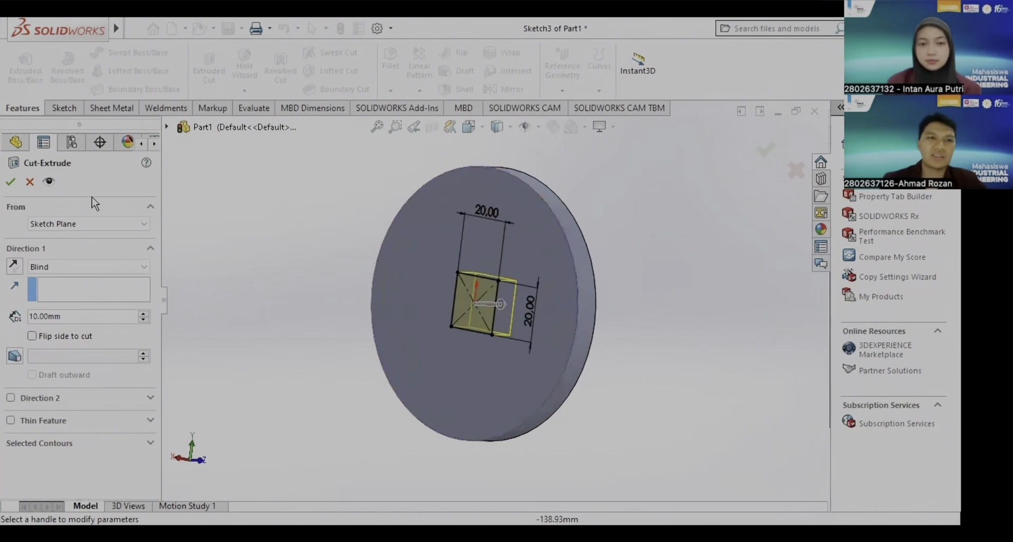
click(11, 179)
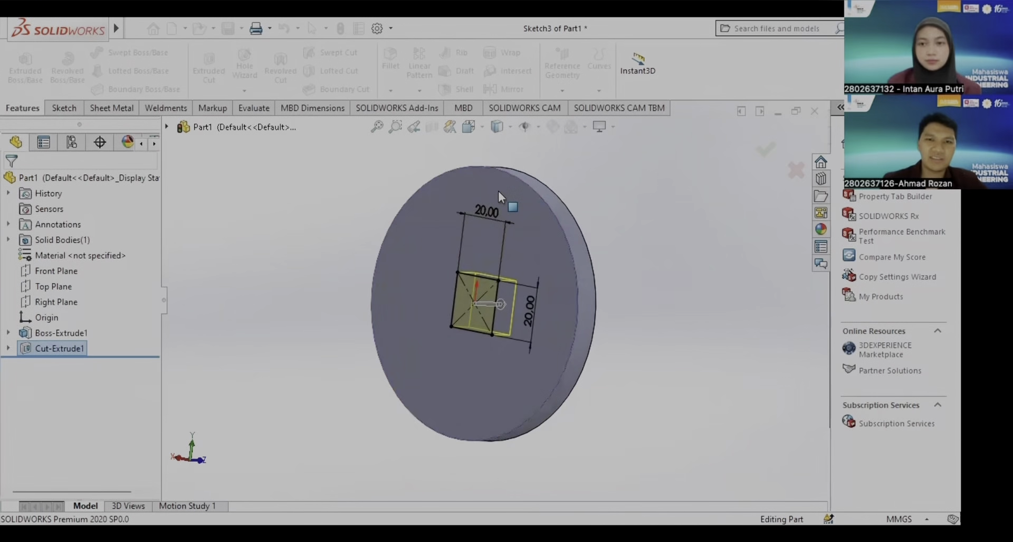
scroll(497, 290, down, 2)
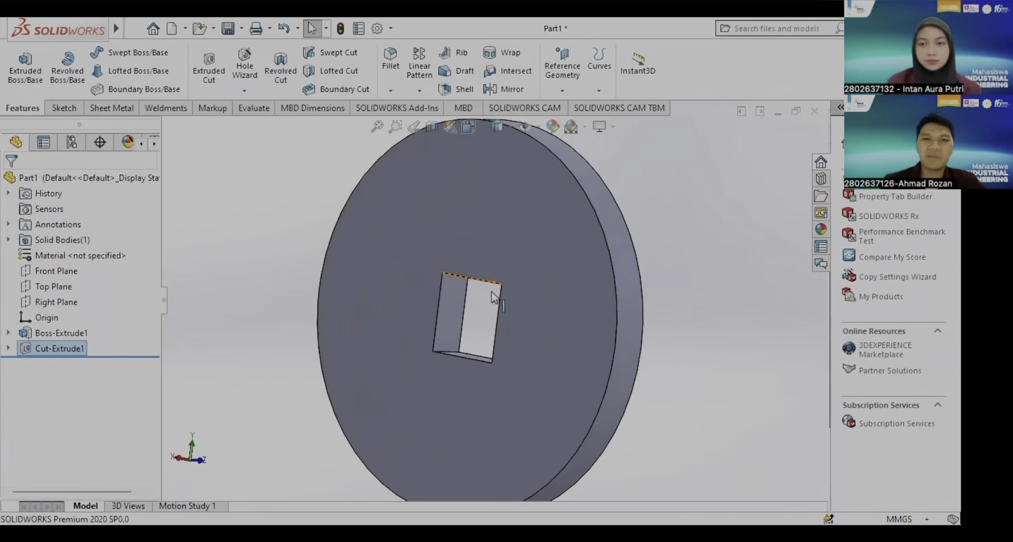
scroll(493, 293, up, 3)
middle_drag(535, 309, 398, 206)
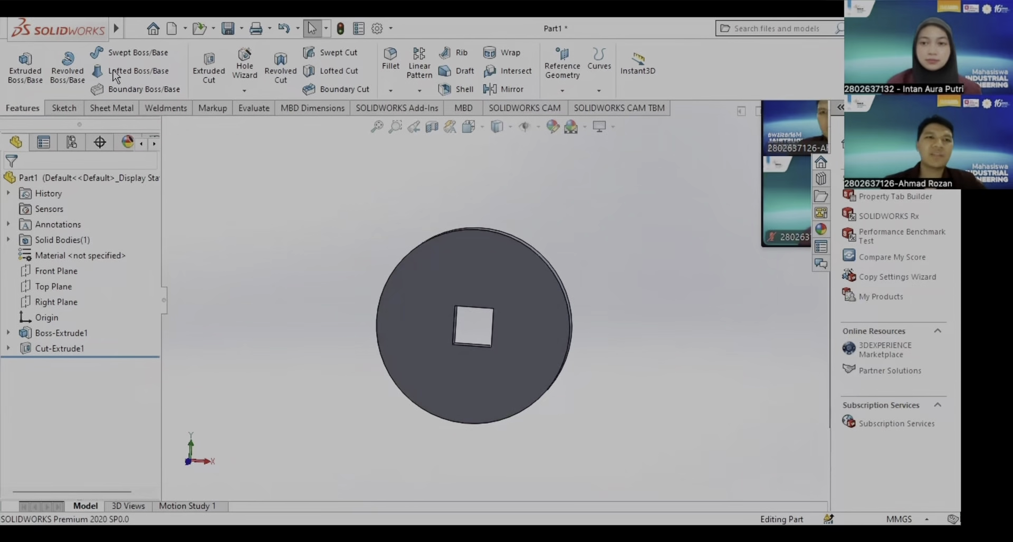
Step: Create a new drawing with the standard A3 (ISO) sheet size and its sheet format displayed
click(135, 30)
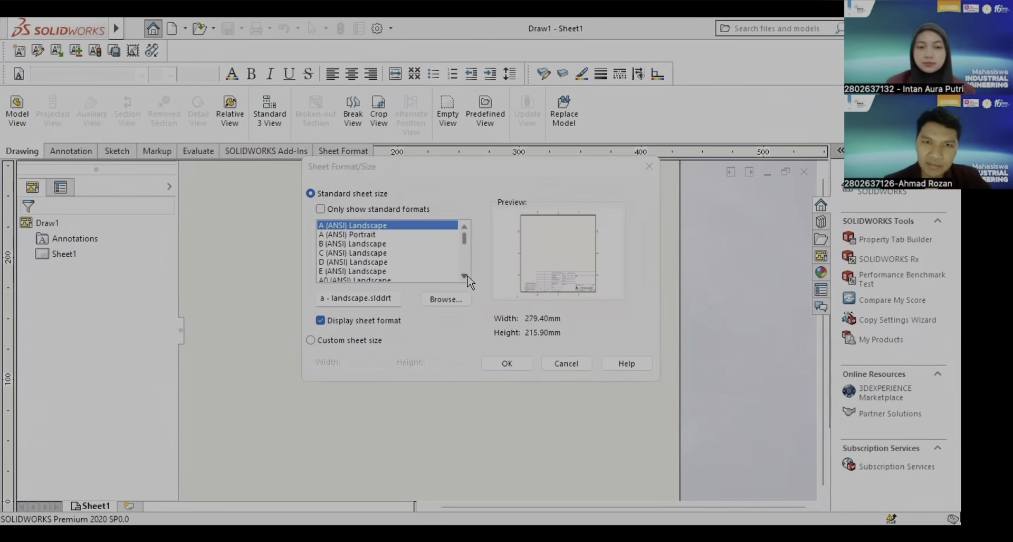
scroll(466, 279, down, 2)
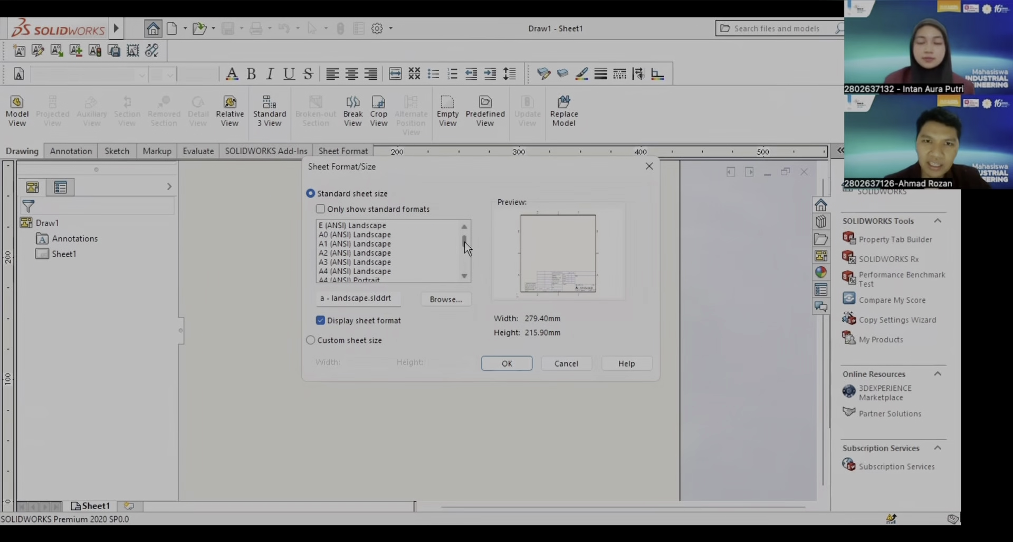
mouse_move(465, 247)
mouse_down()
mouse_move(466, 257)
mouse_move(466, 247)
mouse_up()
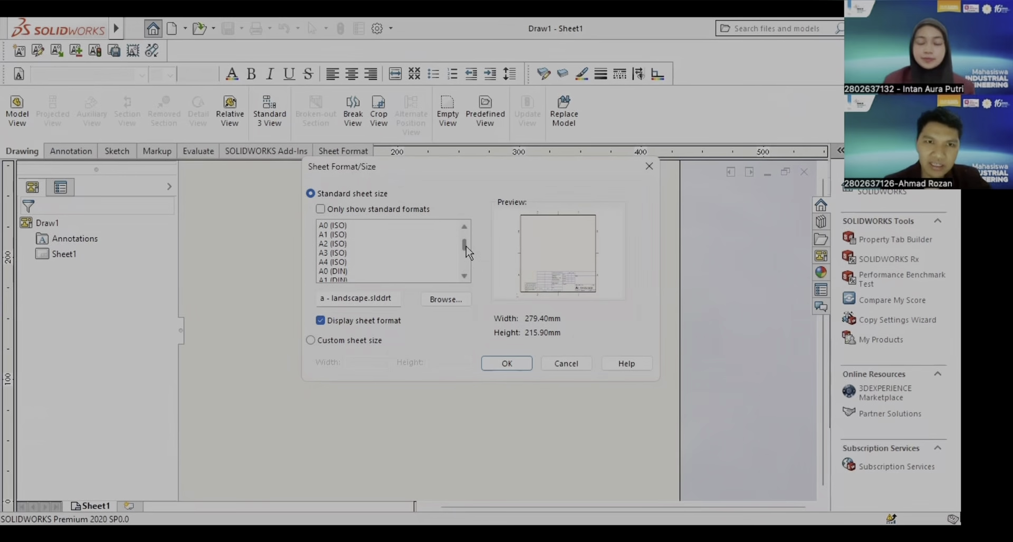
click(344, 253)
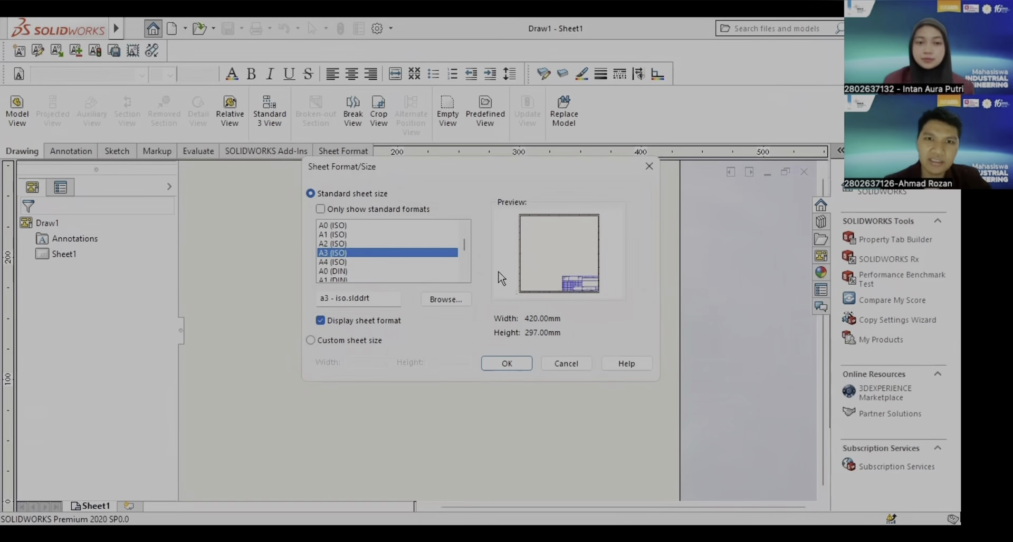
click(507, 364)
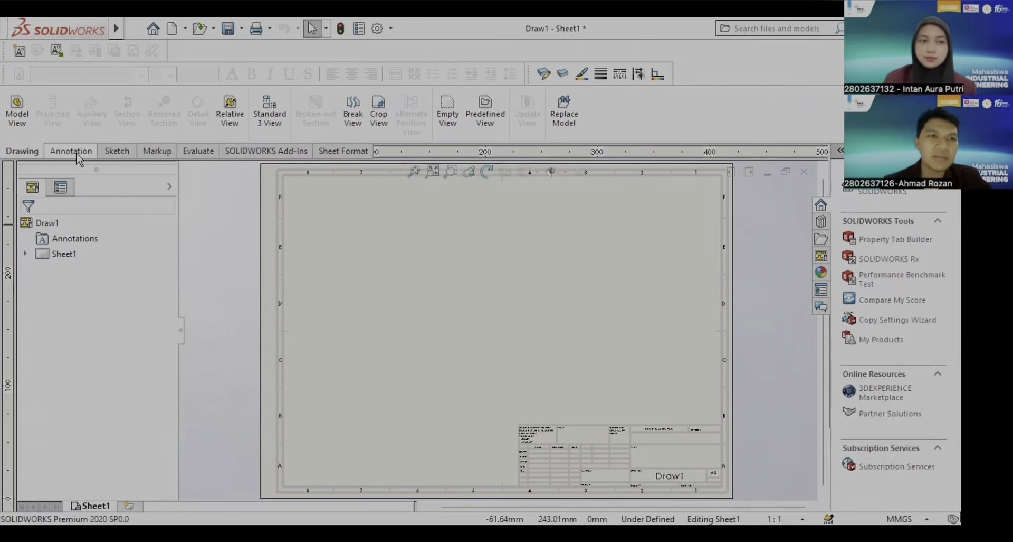
Step: Insert a model view of the Poros part from the Desktop folder and place it left of the sheet's centre
click(17, 112)
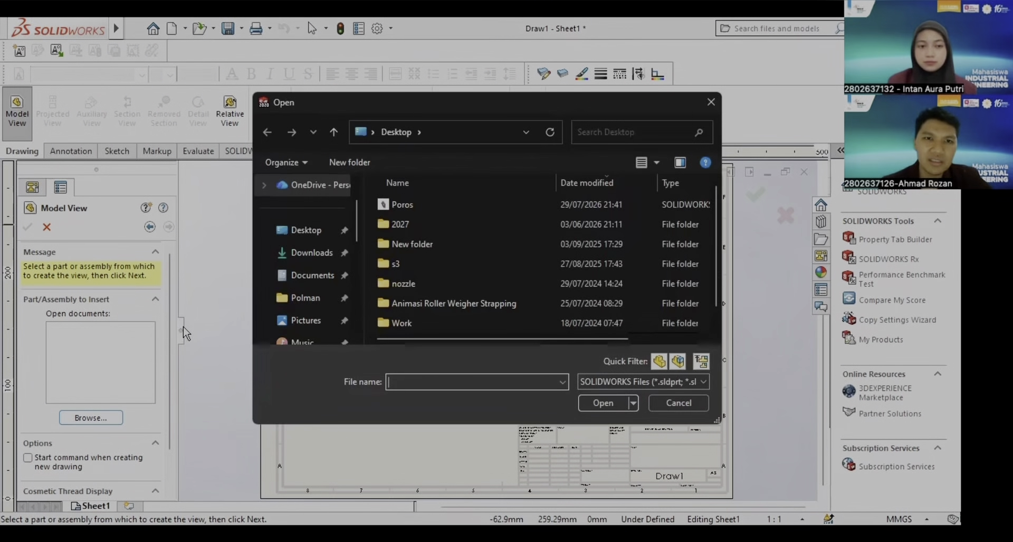
click(403, 205)
click(598, 404)
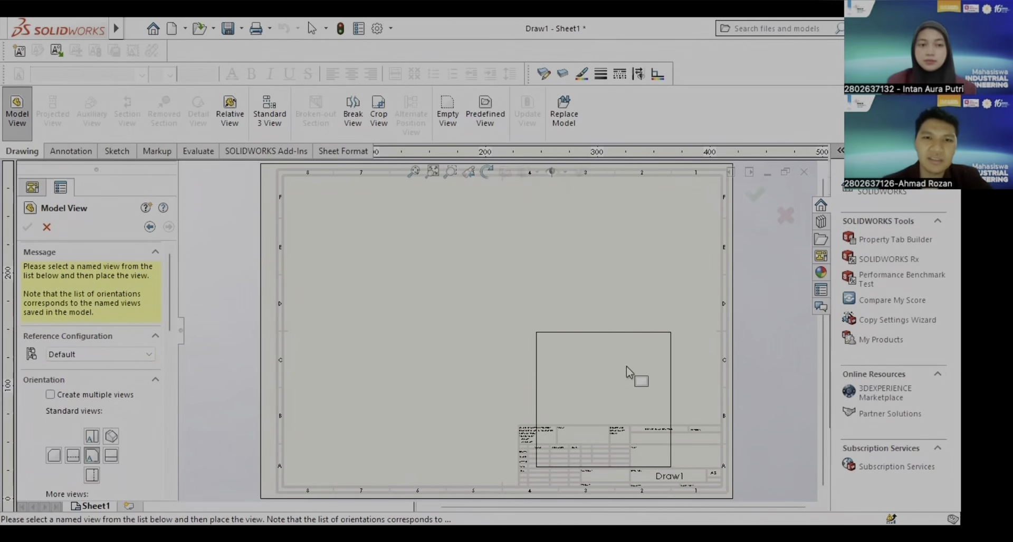
click(427, 300)
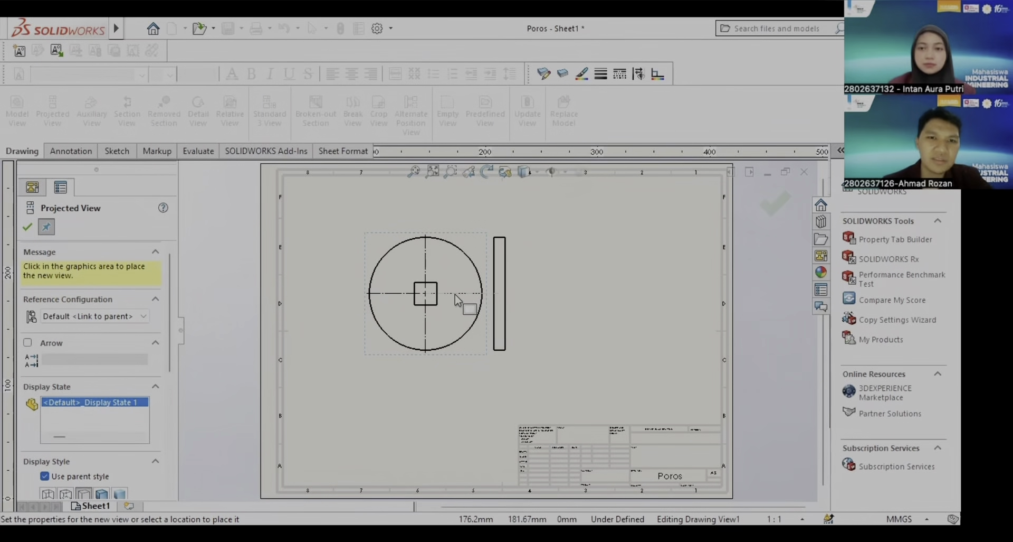
Step: Leave projected view placement and move the disc's main view slightly left on the sheet
click(28, 228)
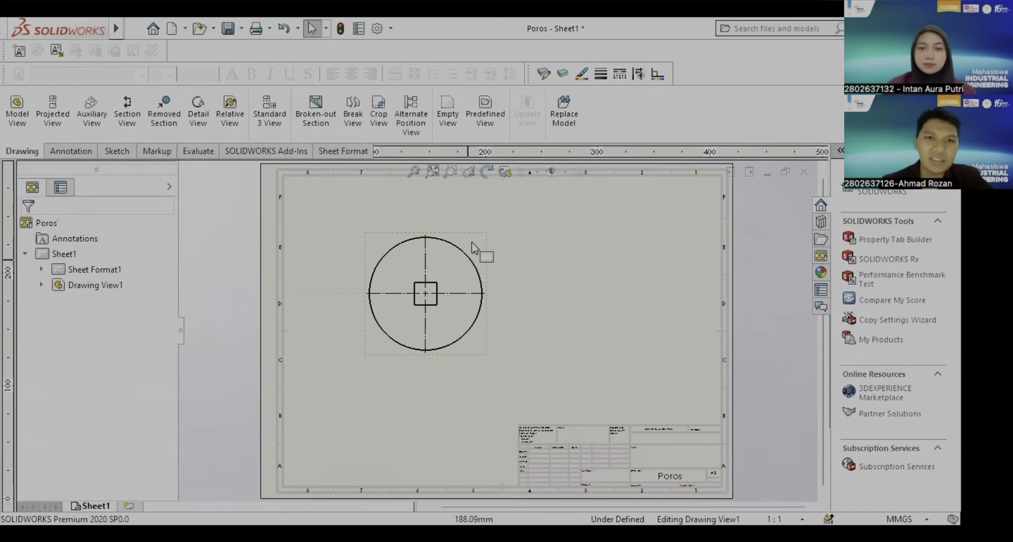
drag(477, 238, 463, 244)
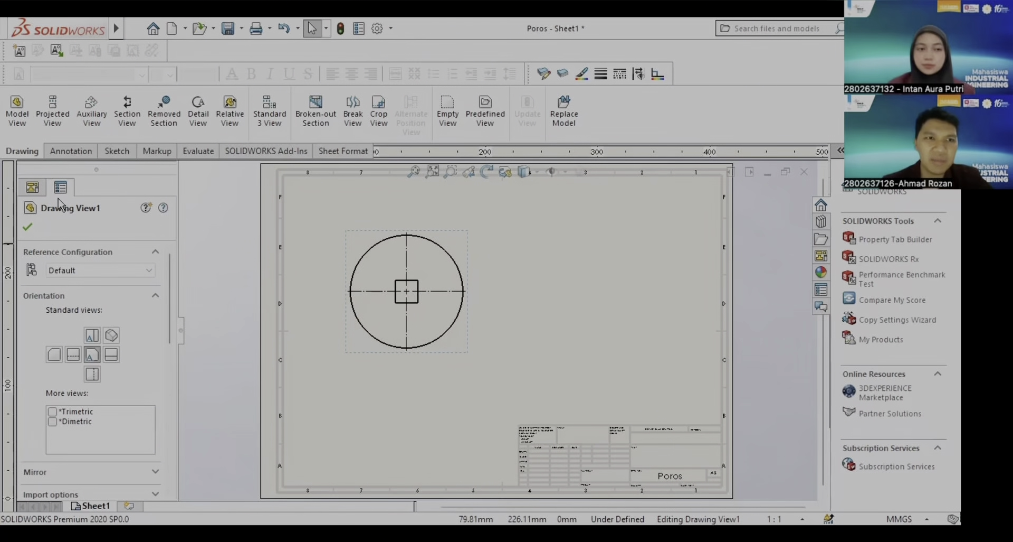
Step: Add projected views of the disc to the right of and below the main view
click(53, 114)
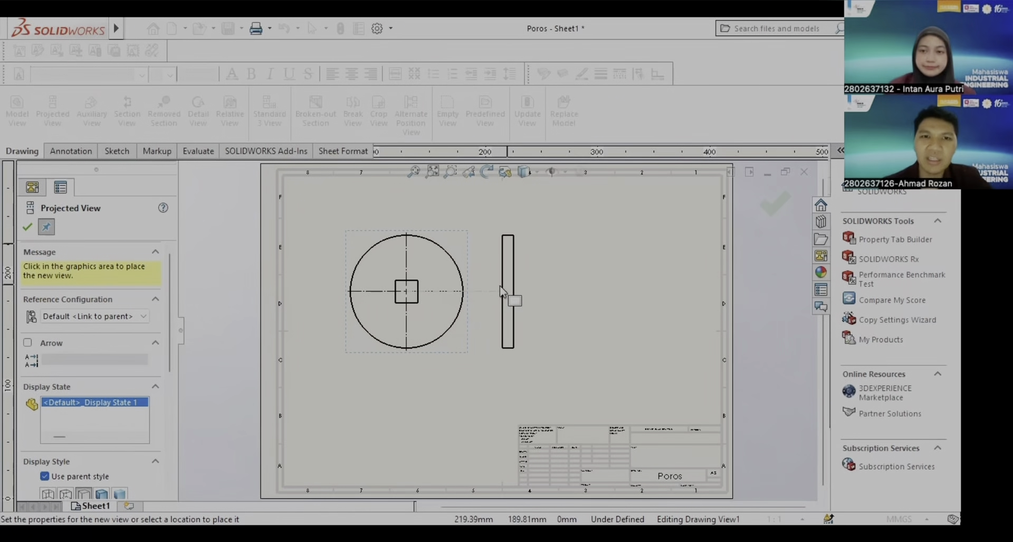
click(533, 282)
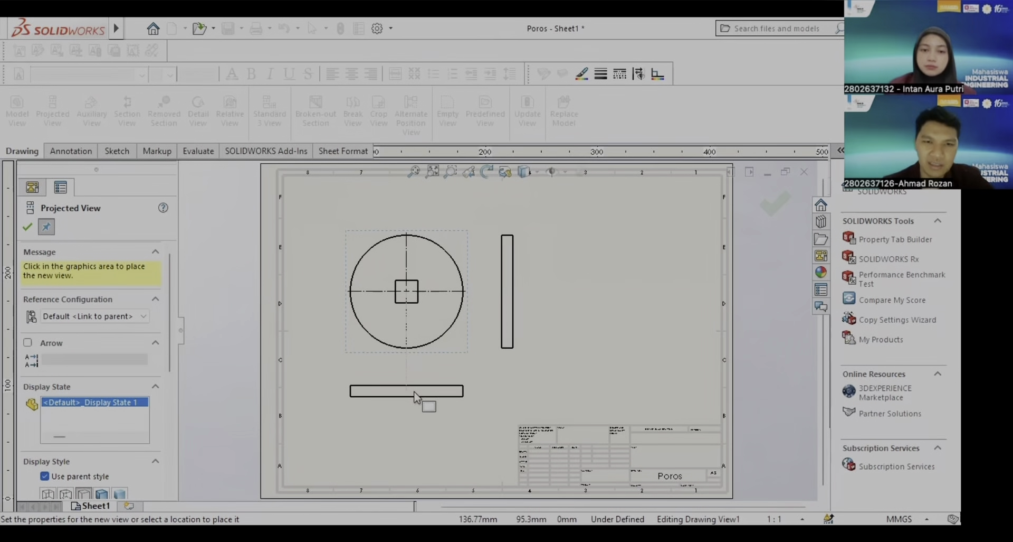
click(418, 394)
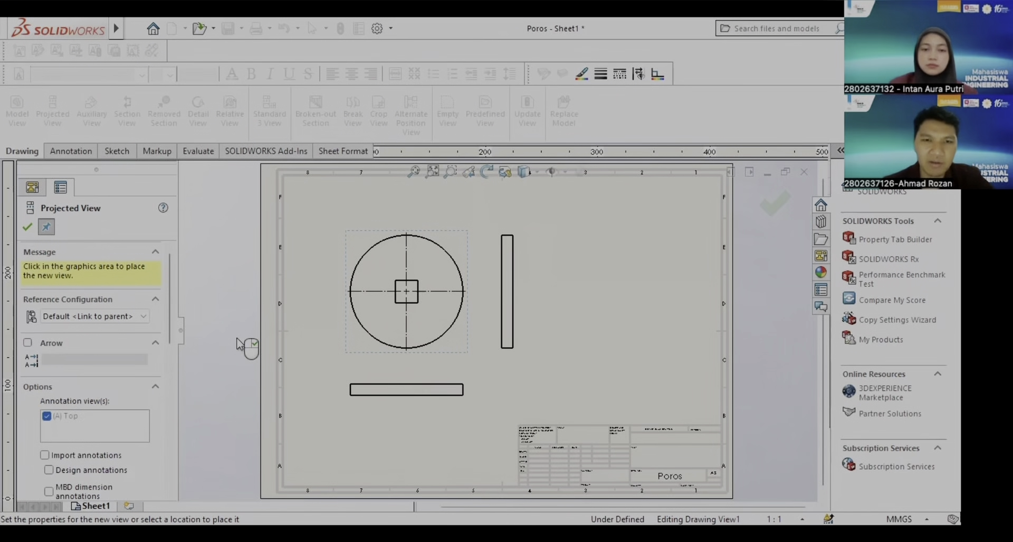
click(28, 228)
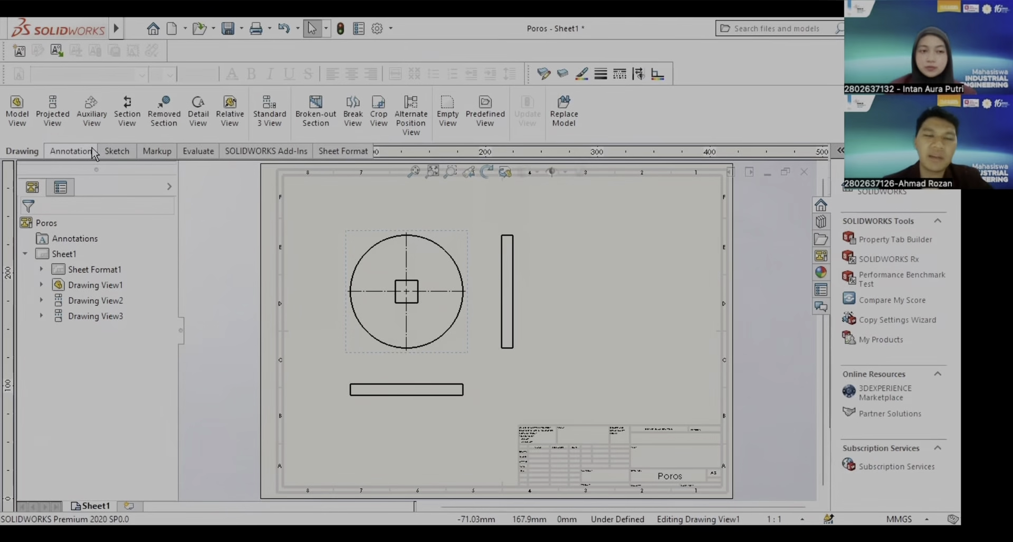
Step: Dimension the disc's outer diameter in the main view, placing the text outside the circle at its upper right
click(64, 153)
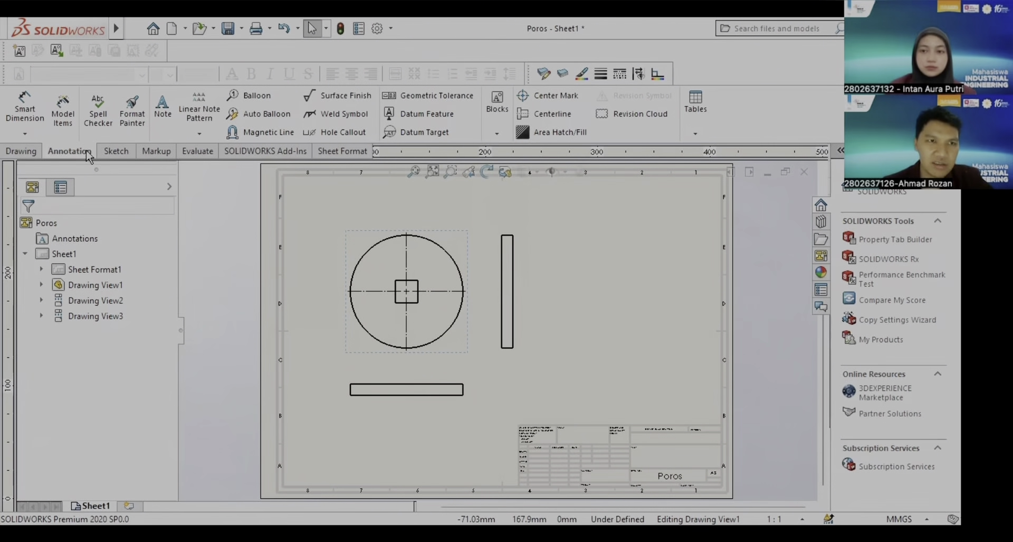
click(25, 110)
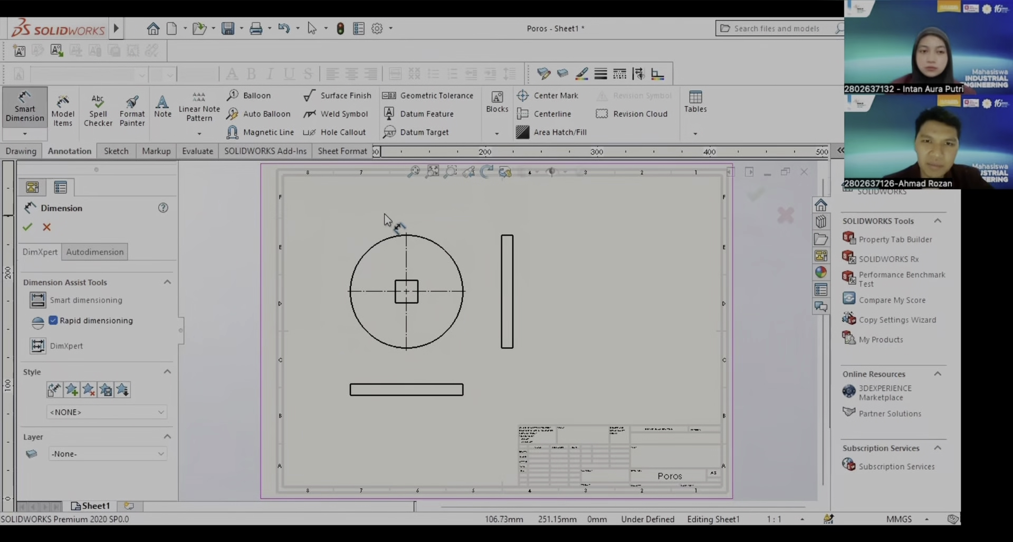
click(449, 259)
scroll(425, 228, up, 1)
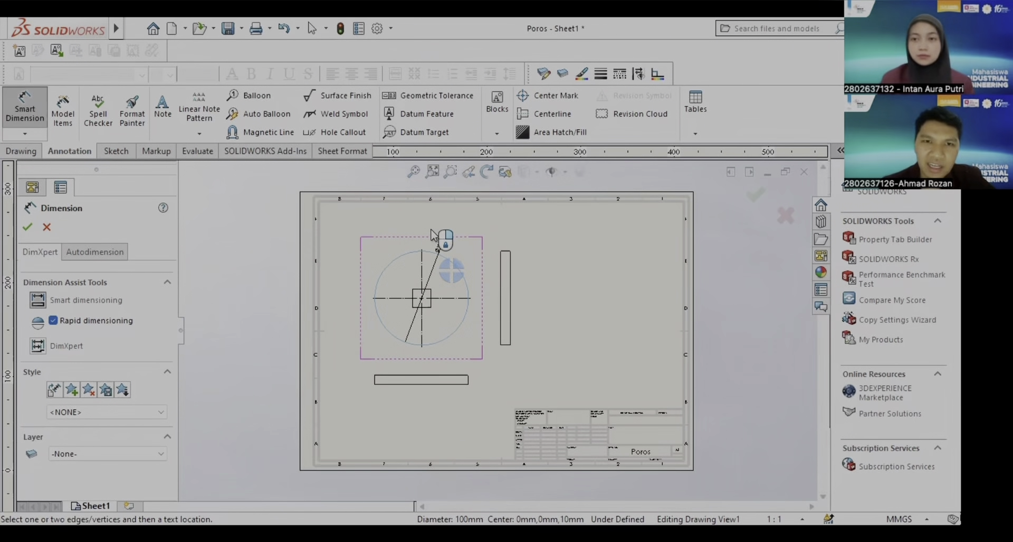
scroll(432, 232, down, 5)
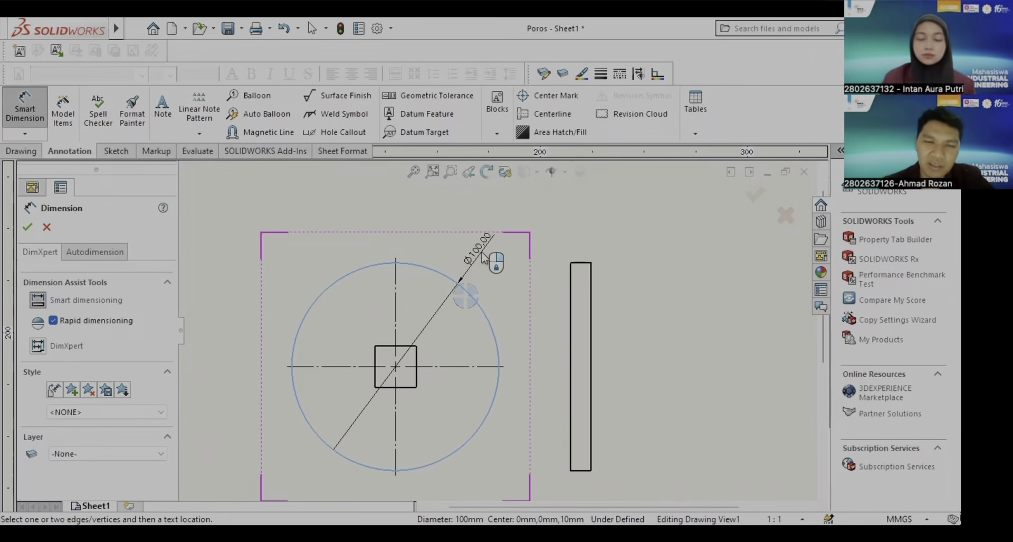
click(483, 257)
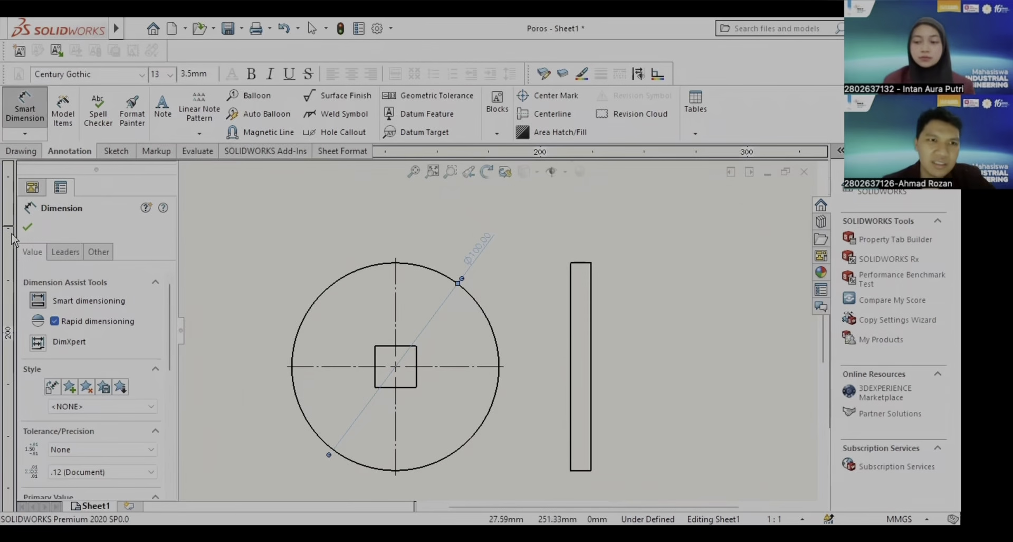
click(27, 226)
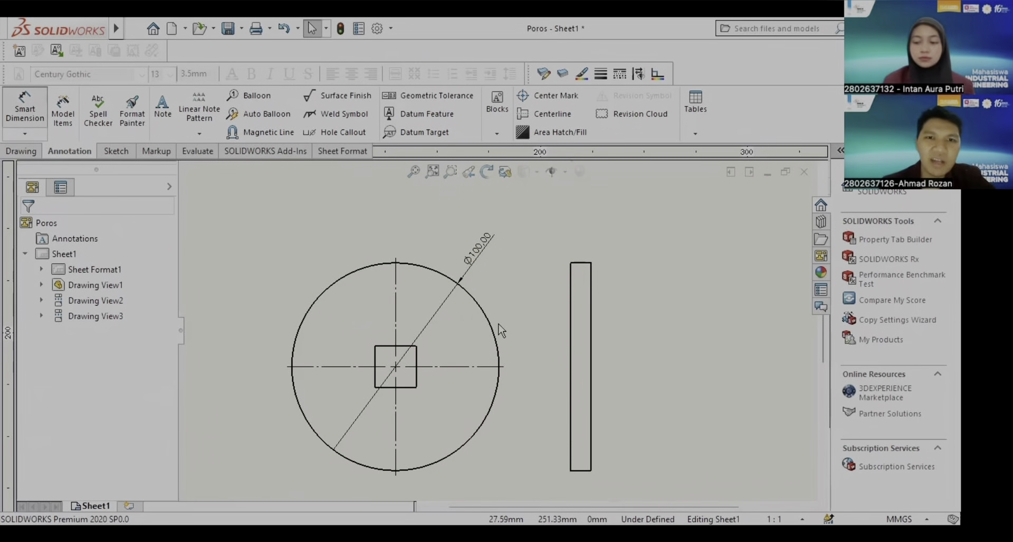
Step: Dimension the disc's thickness between the two long edges of the side view, placing the text above it
scroll(500, 322, up, 1)
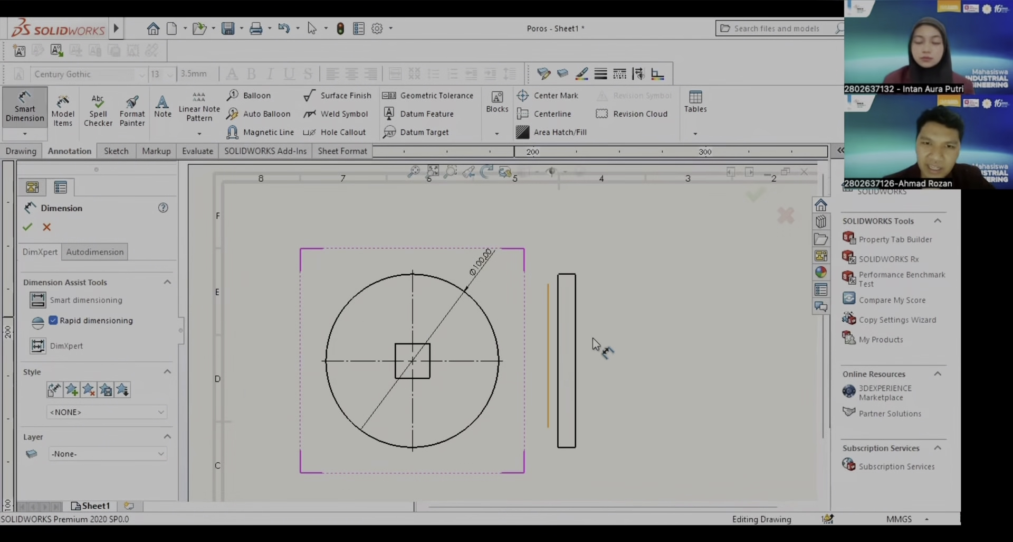
scroll(596, 306, up, 1)
scroll(582, 339, up, 1)
scroll(573, 338, down, 1)
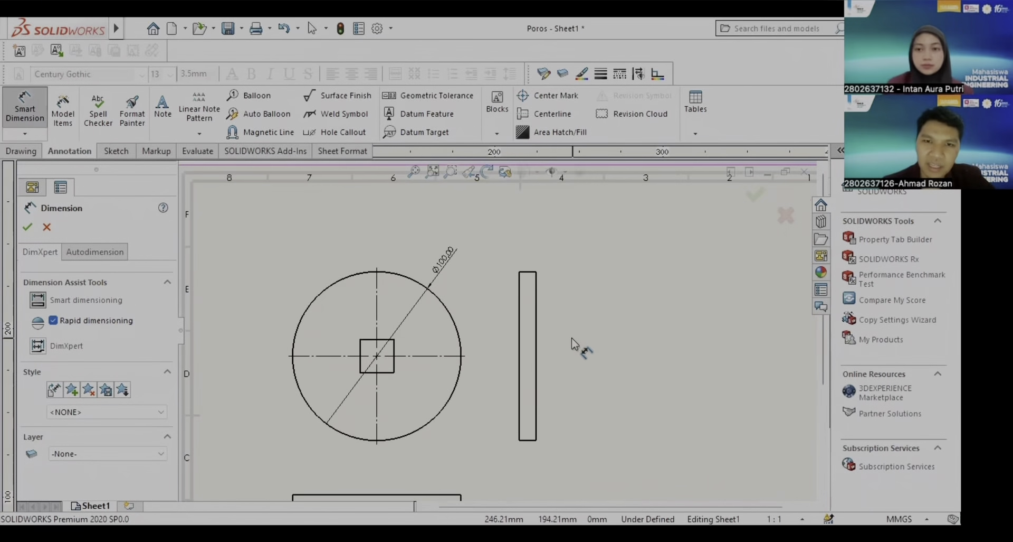
scroll(573, 340, down, 1)
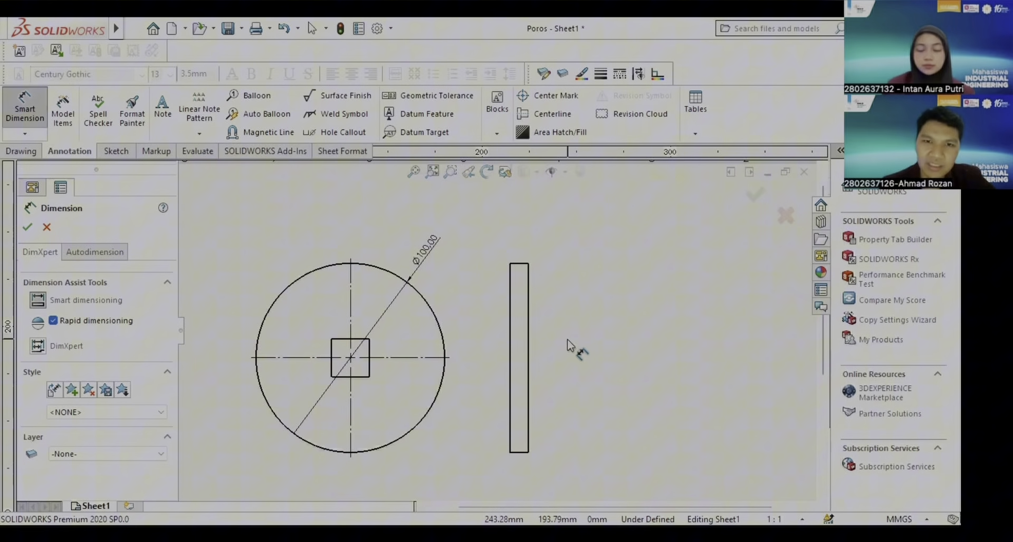
click(510, 302)
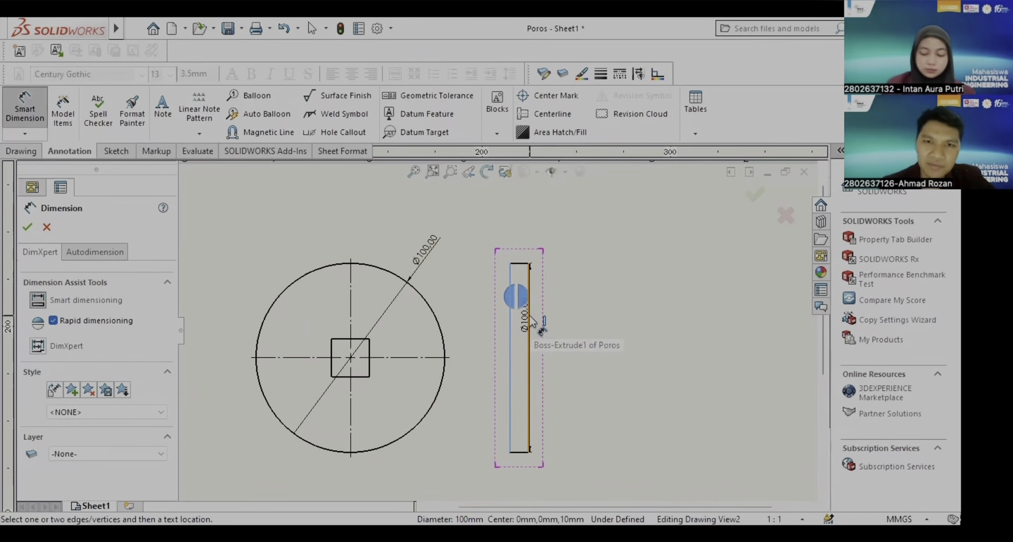
click(529, 316)
scroll(532, 265, up, 2)
scroll(520, 290, down, 1)
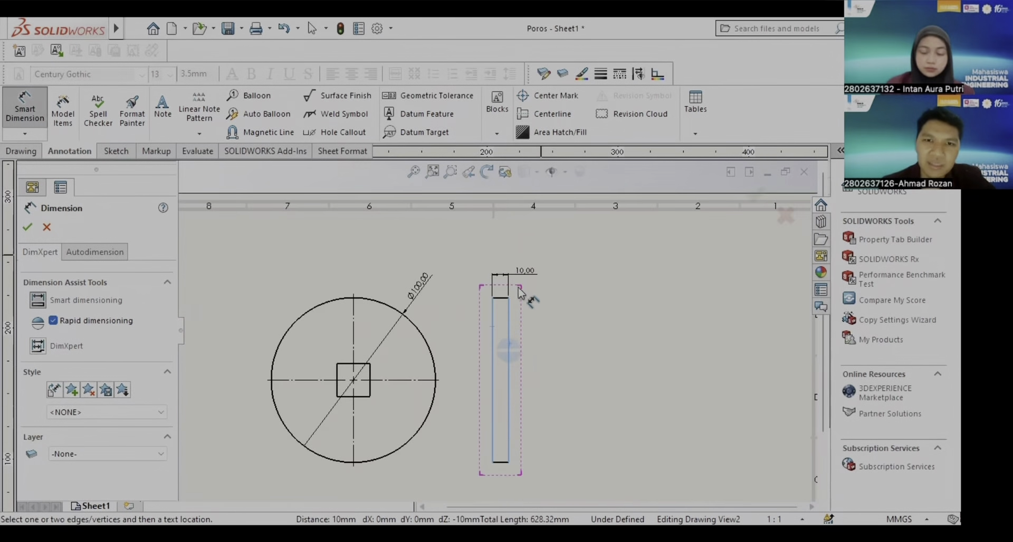
scroll(520, 292, down, 2)
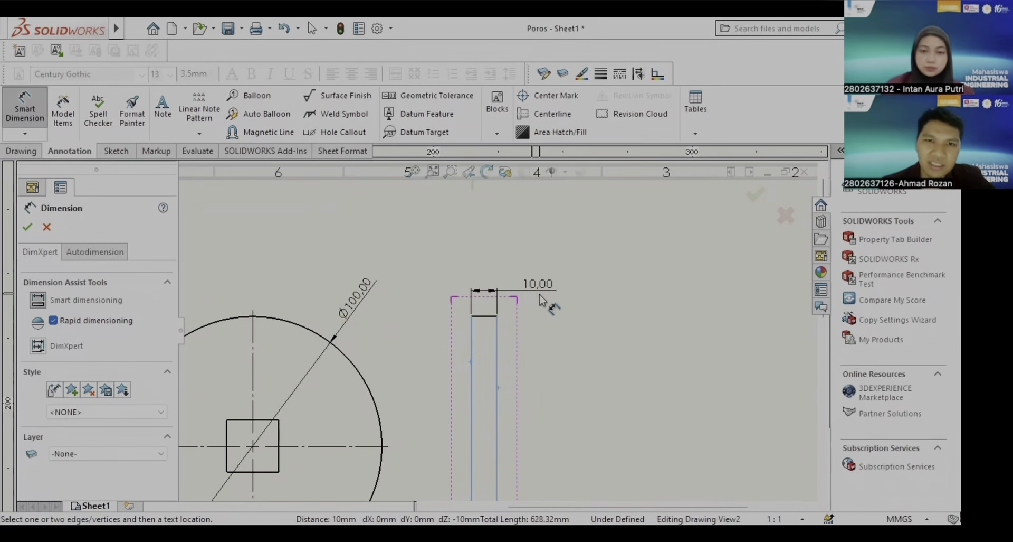
click(541, 301)
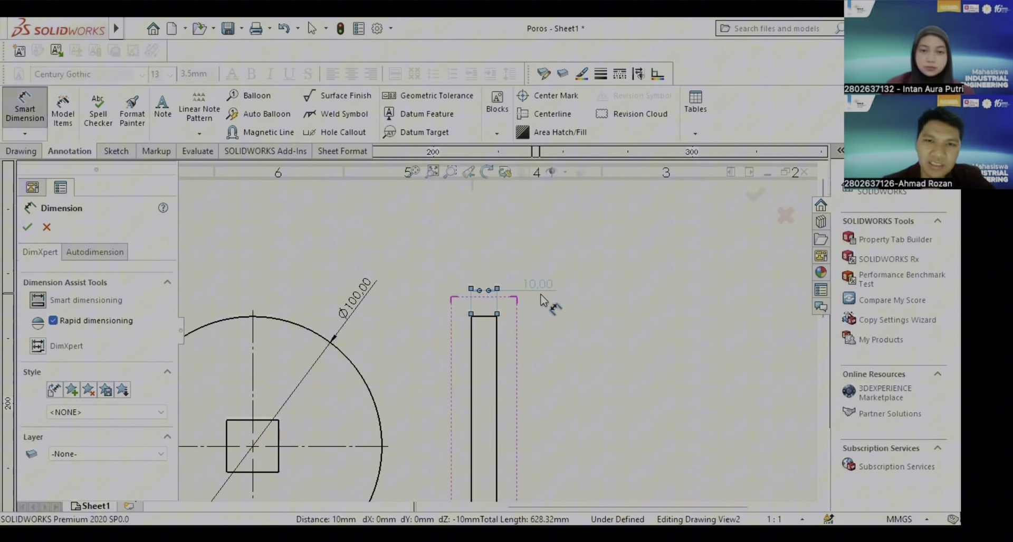
click(27, 231)
Step: Dimension the square hole's width along its upper edge in the main view, placing the text above the disc
scroll(406, 334, up, 1)
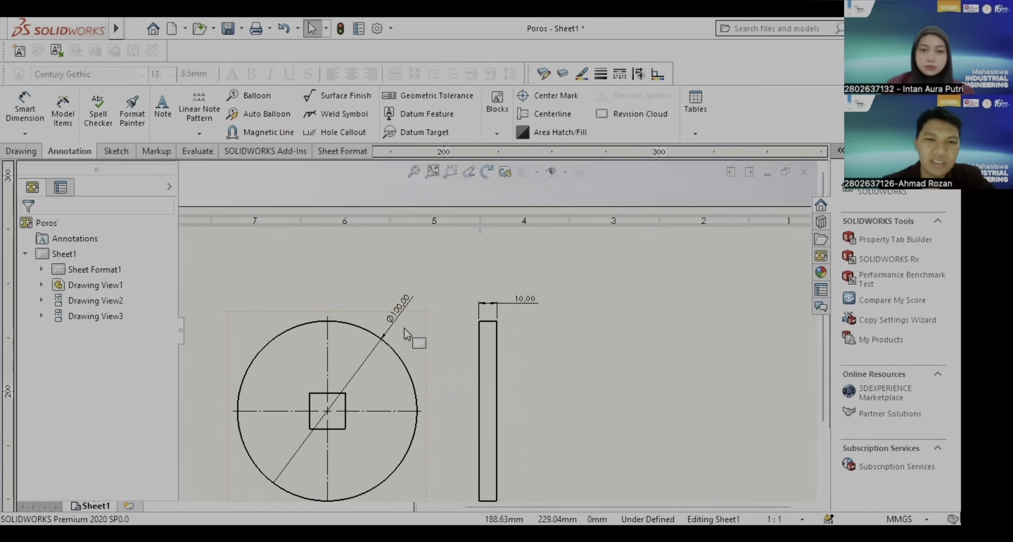
scroll(343, 438, down, 2)
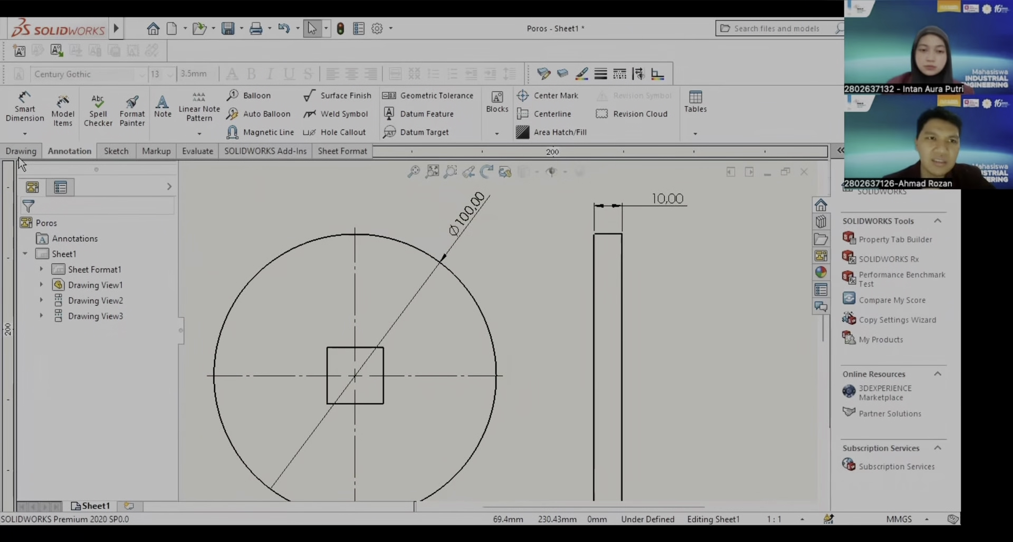
click(364, 347)
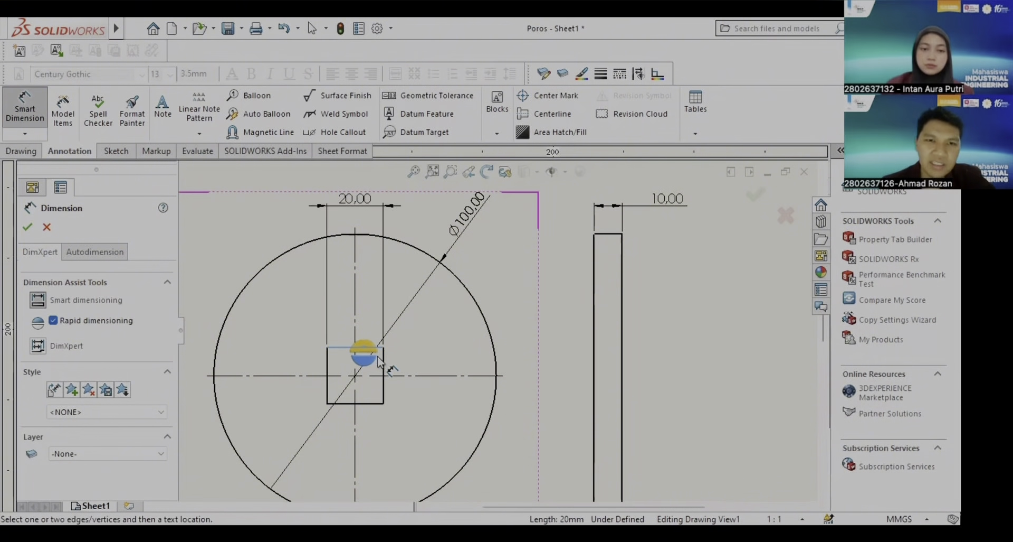
click(383, 386)
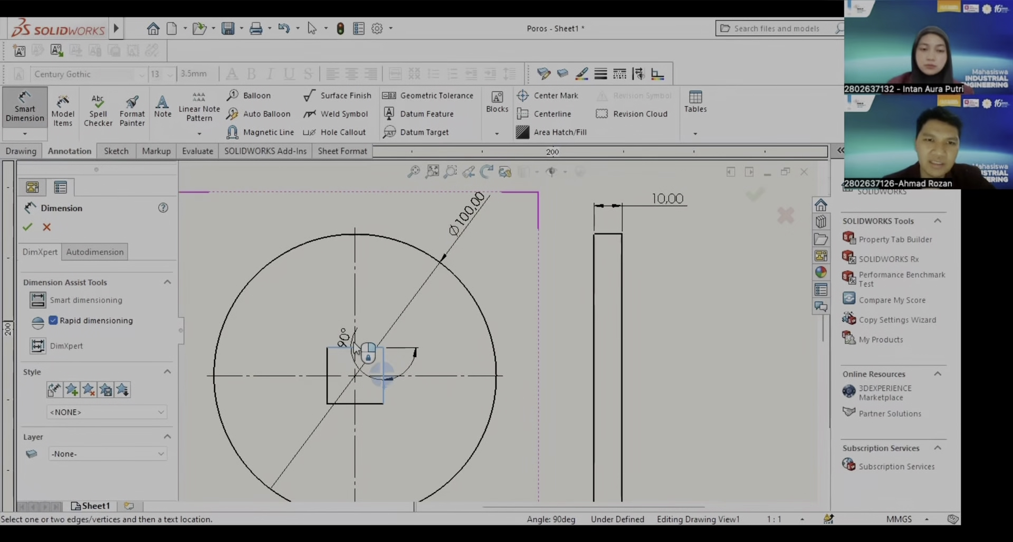
key(Escape)
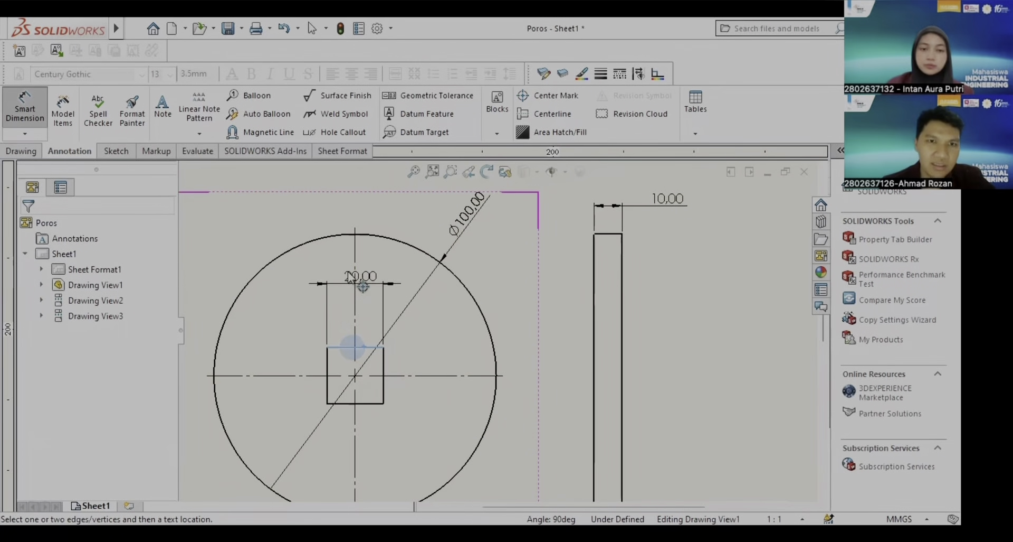
click(357, 210)
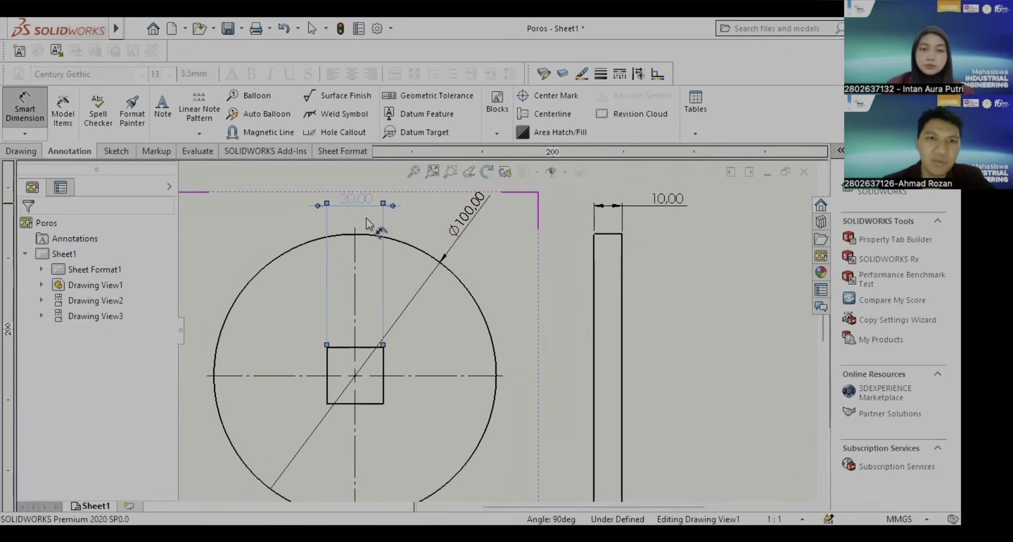
key(Escape)
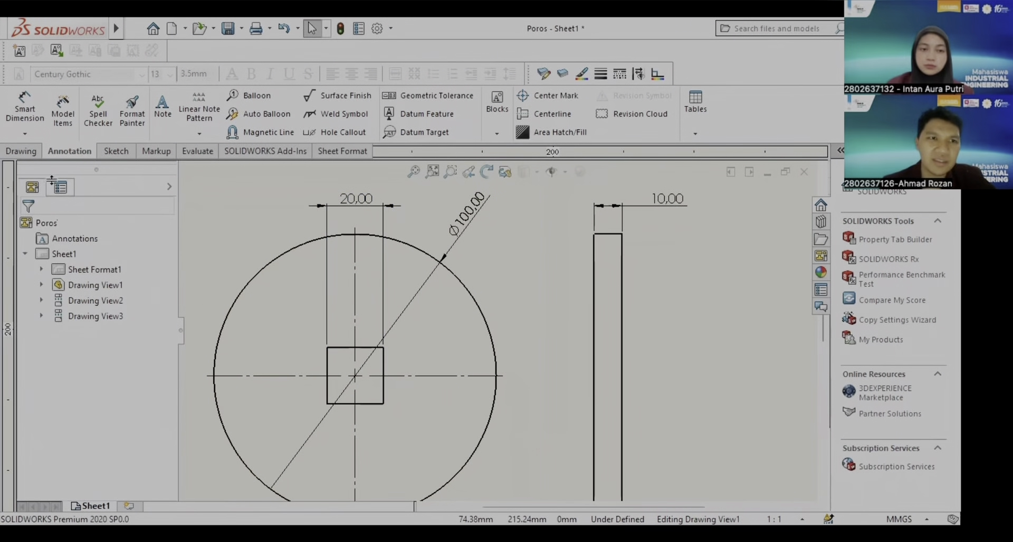
Step: Dimension the square hole's height along its right edge, placing the text to the right of the disc
click(26, 111)
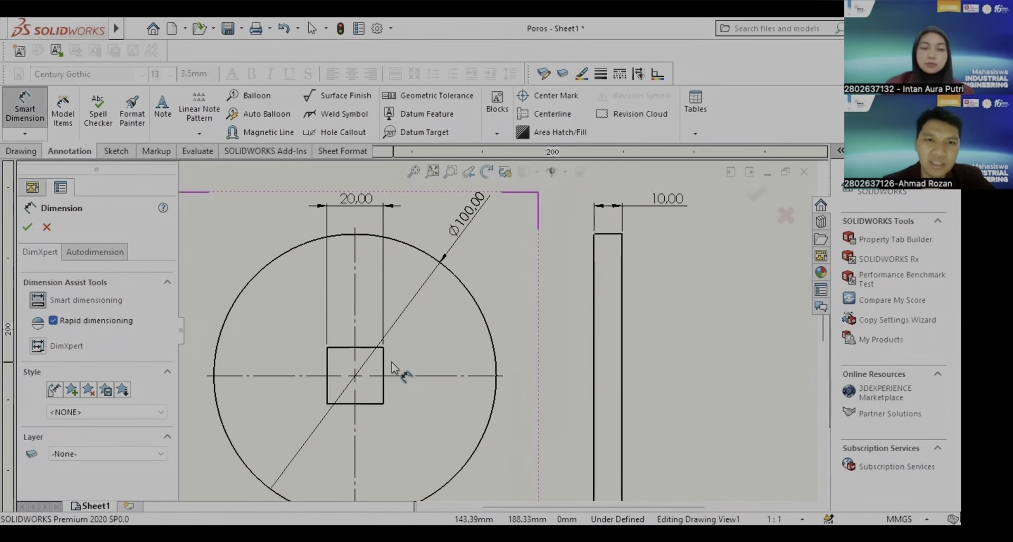
click(458, 379)
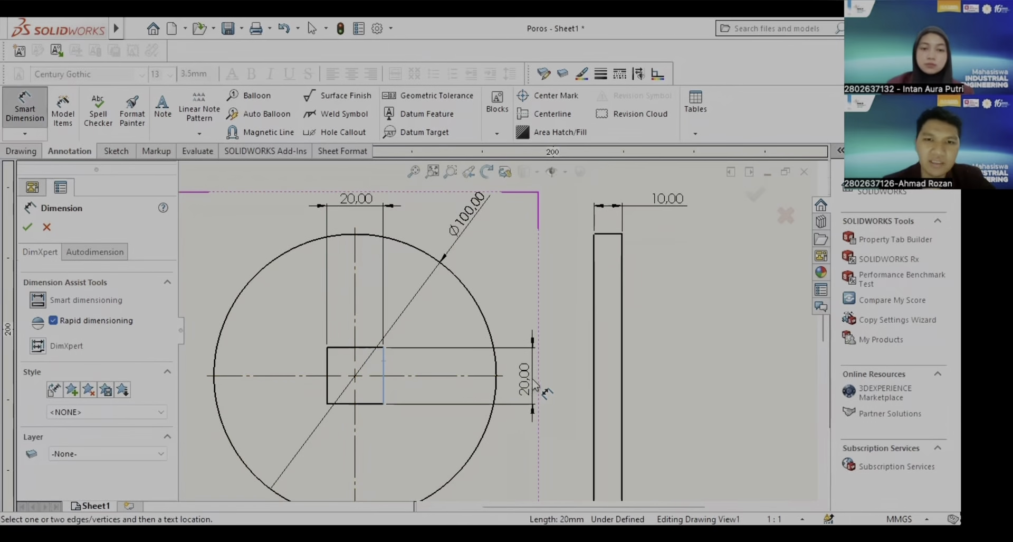
click(530, 375)
click(28, 229)
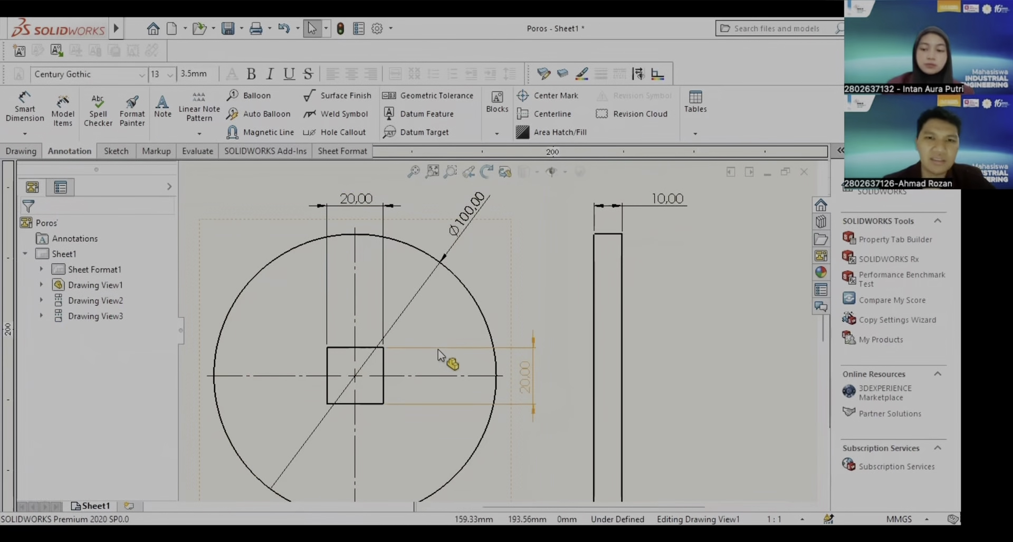
scroll(452, 369, up, 5)
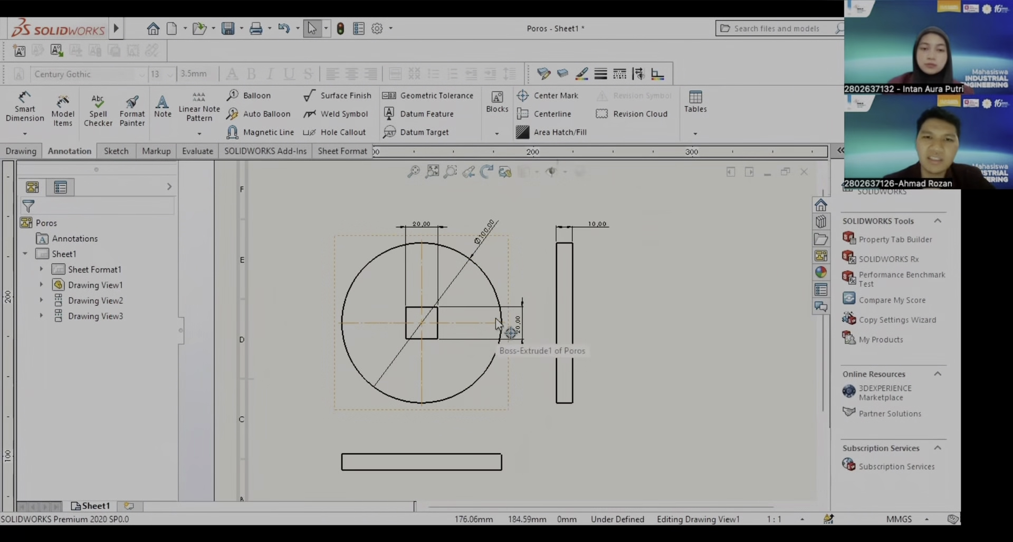
scroll(508, 253, down, 1)
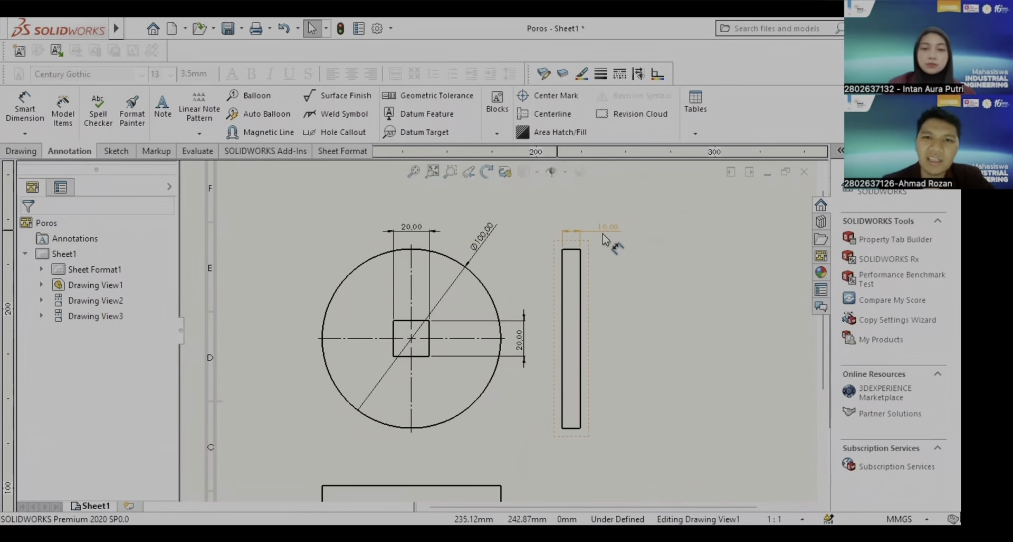
scroll(616, 237, down, 1)
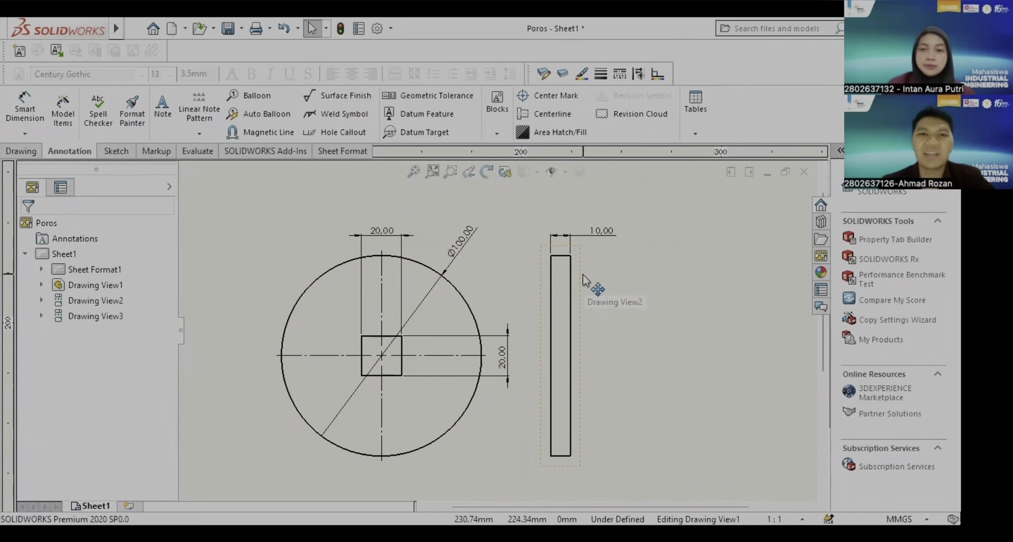
scroll(412, 377, down, 1)
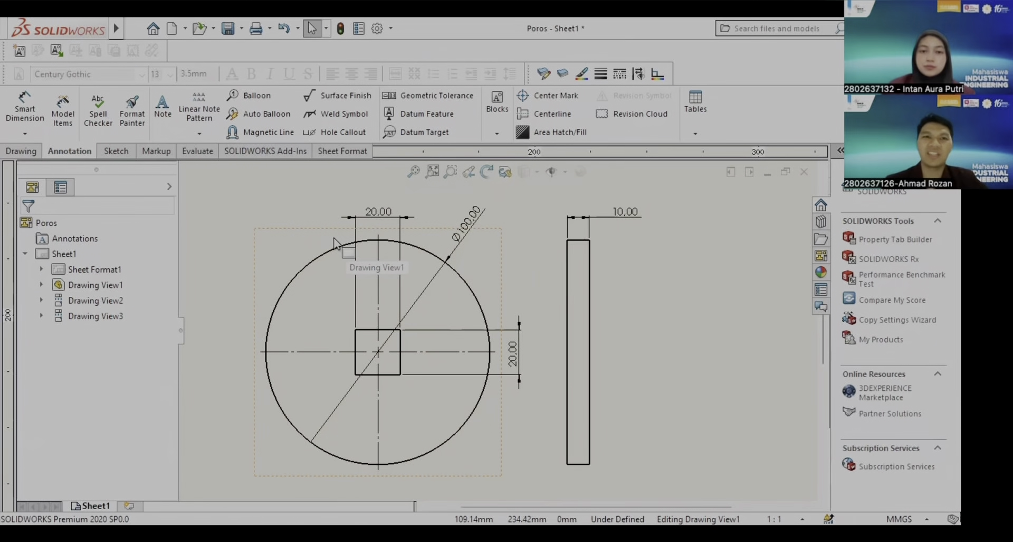
click(21, 151)
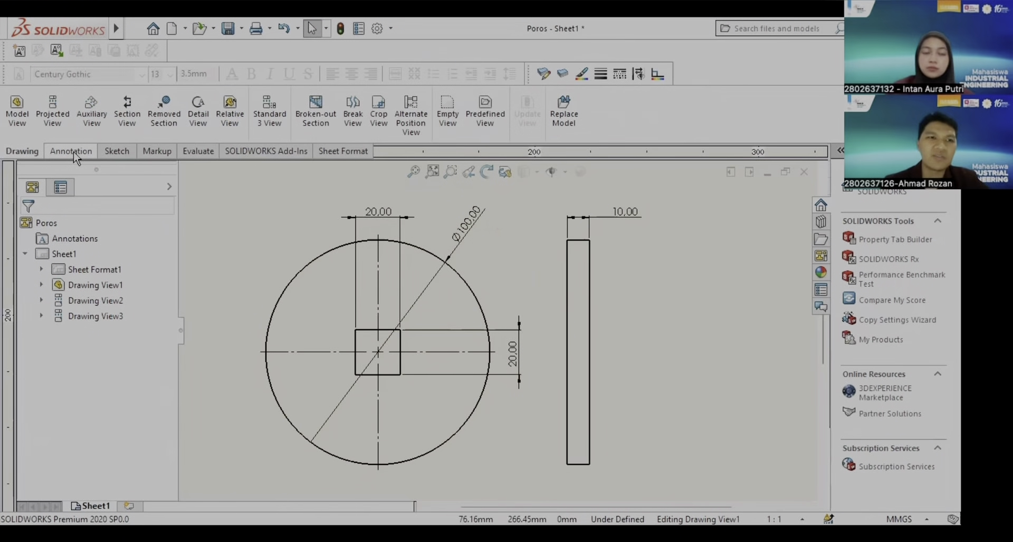
click(77, 154)
click(117, 151)
click(156, 151)
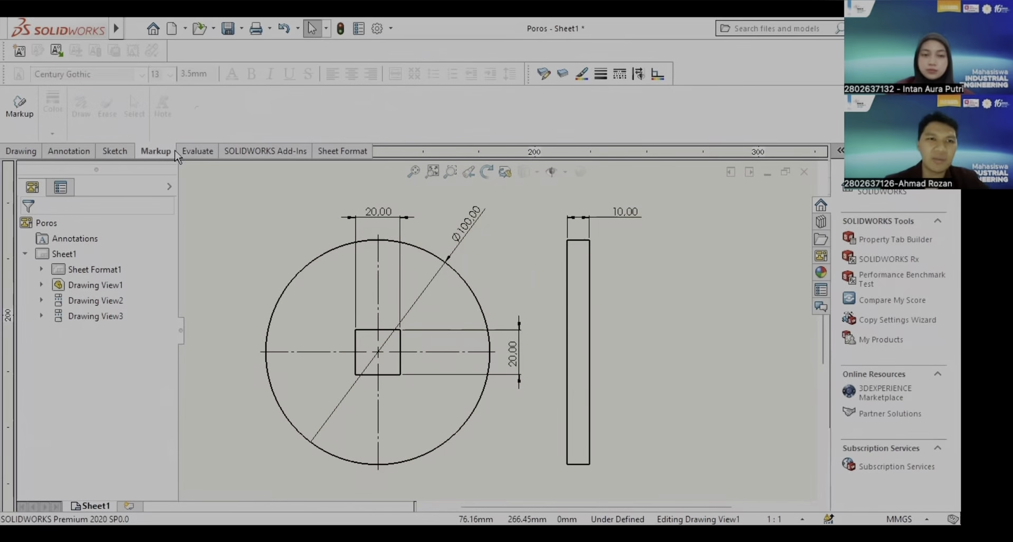
click(197, 151)
click(21, 152)
click(69, 152)
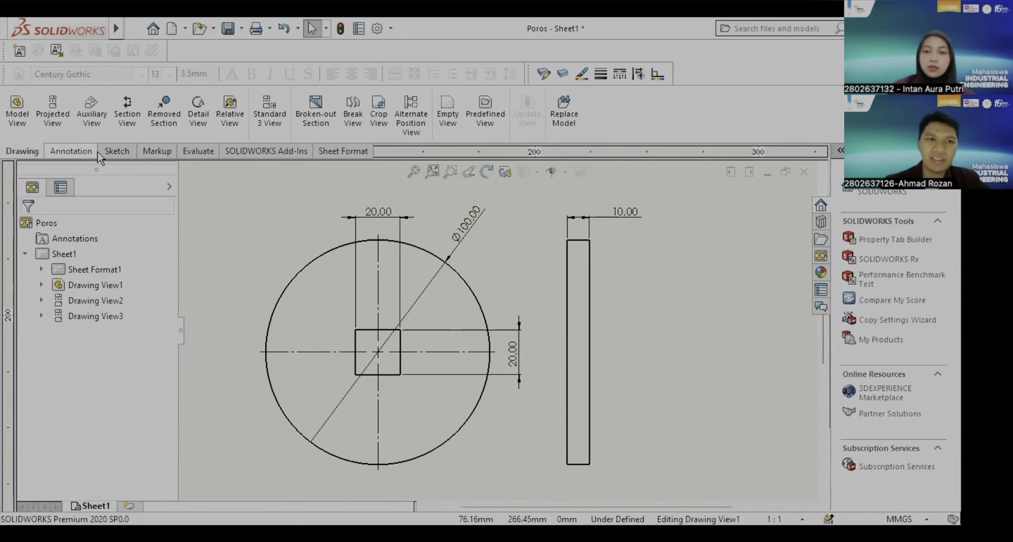
click(114, 152)
click(155, 151)
click(196, 152)
click(115, 151)
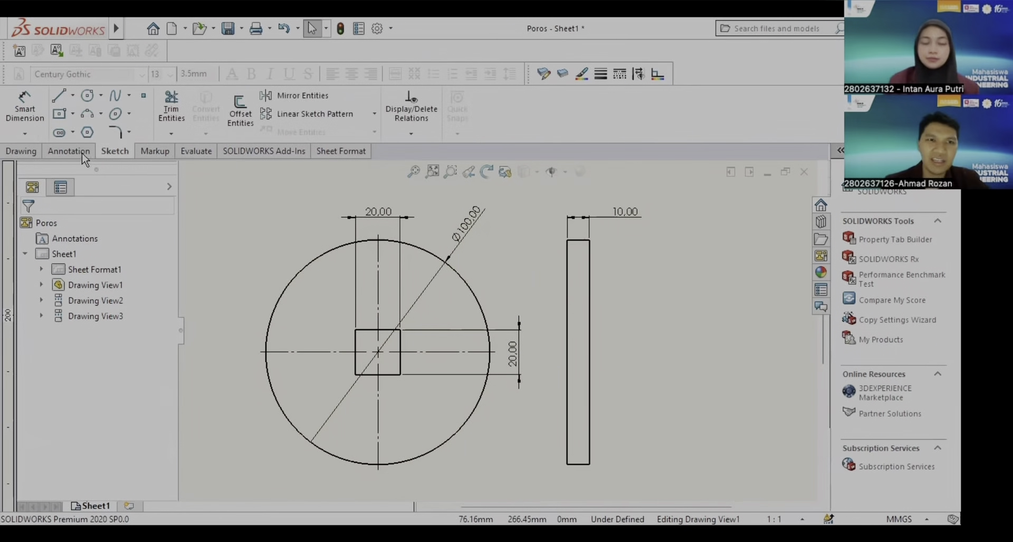
click(69, 151)
click(21, 152)
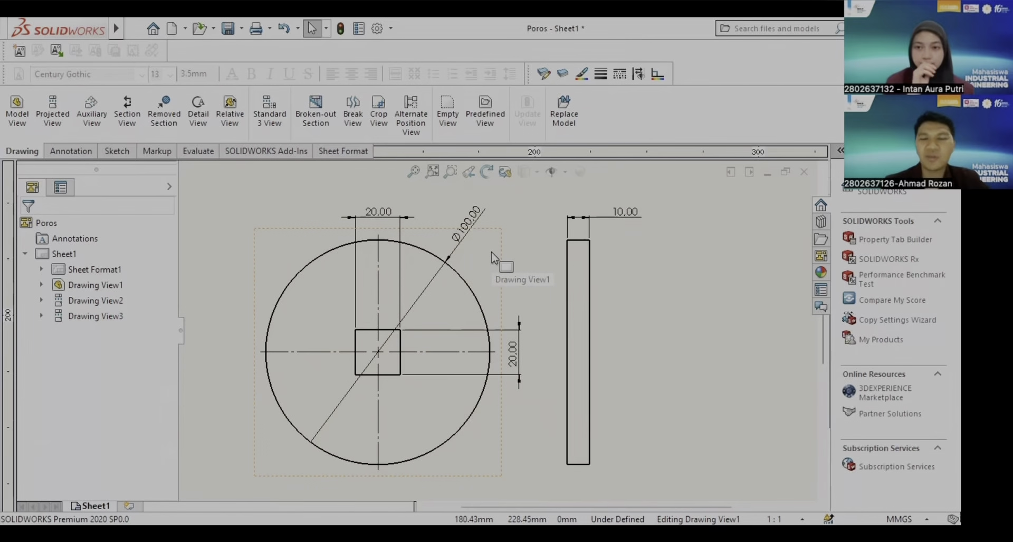
scroll(487, 252, down, 1)
scroll(486, 274, up, 3)
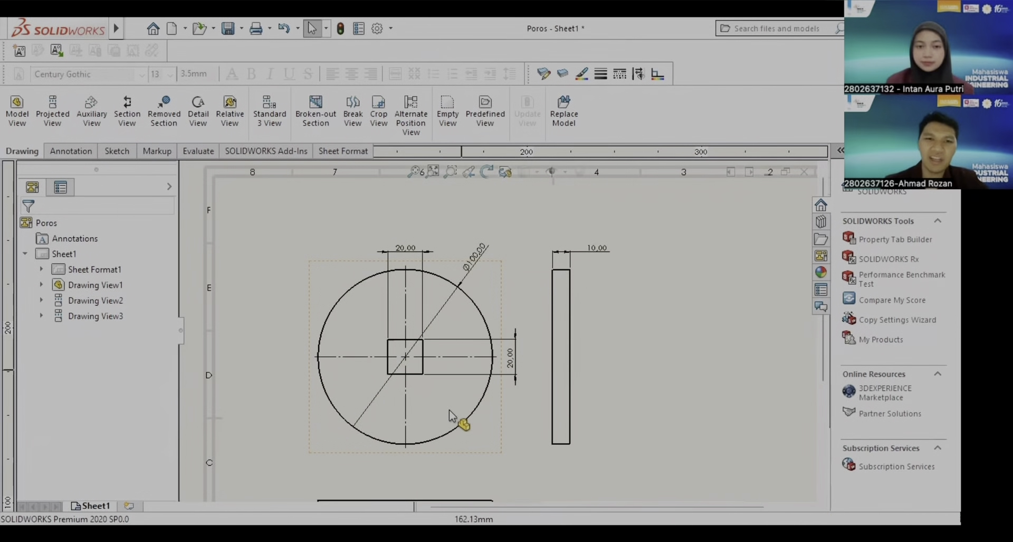
scroll(449, 426, down, 1)
scroll(449, 430, down, 1)
click(86, 153)
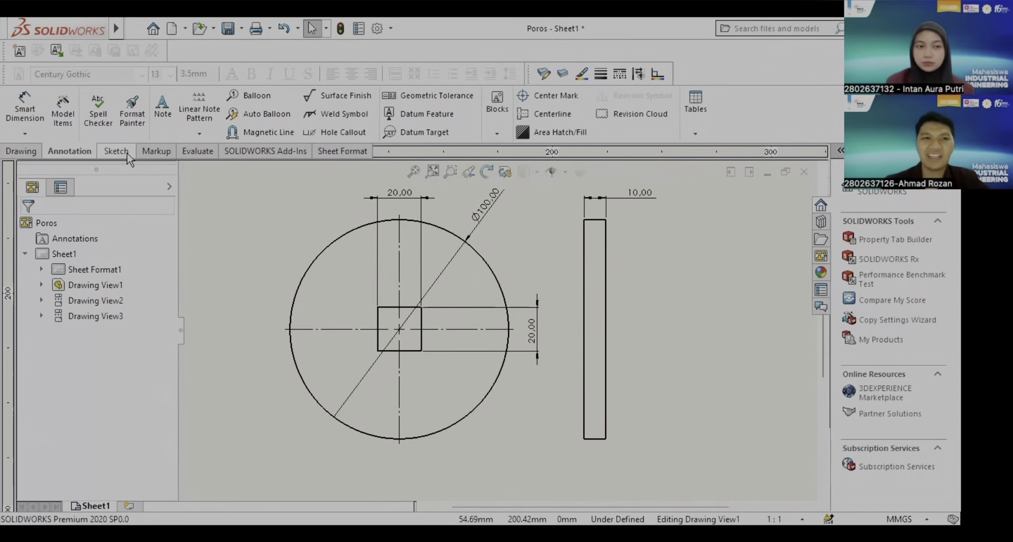
click(124, 154)
click(157, 153)
click(189, 158)
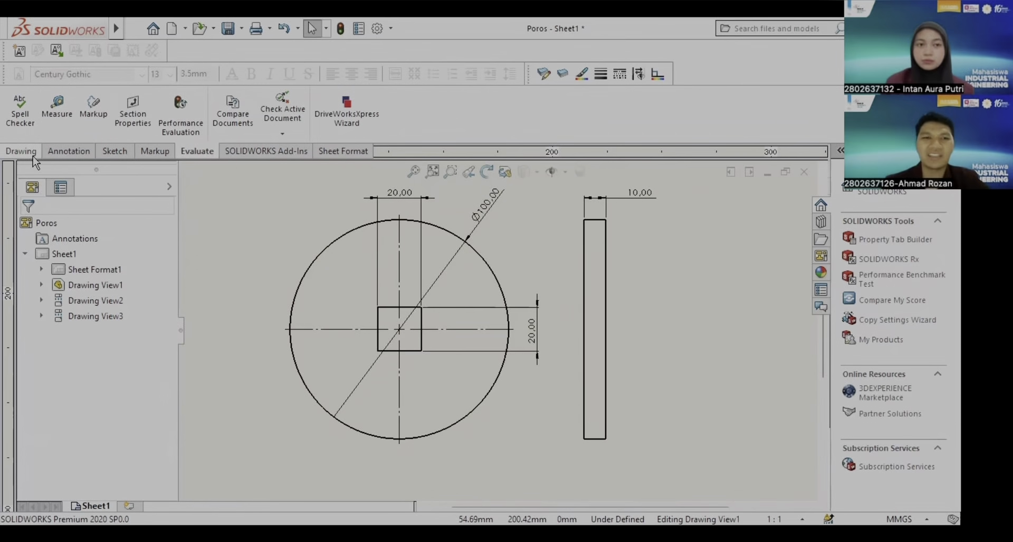
click(61, 155)
Step: Switch to the PowerPoint presentation and examine the reference 2D drawing of the disc on slide 13
key(alt+Tab)
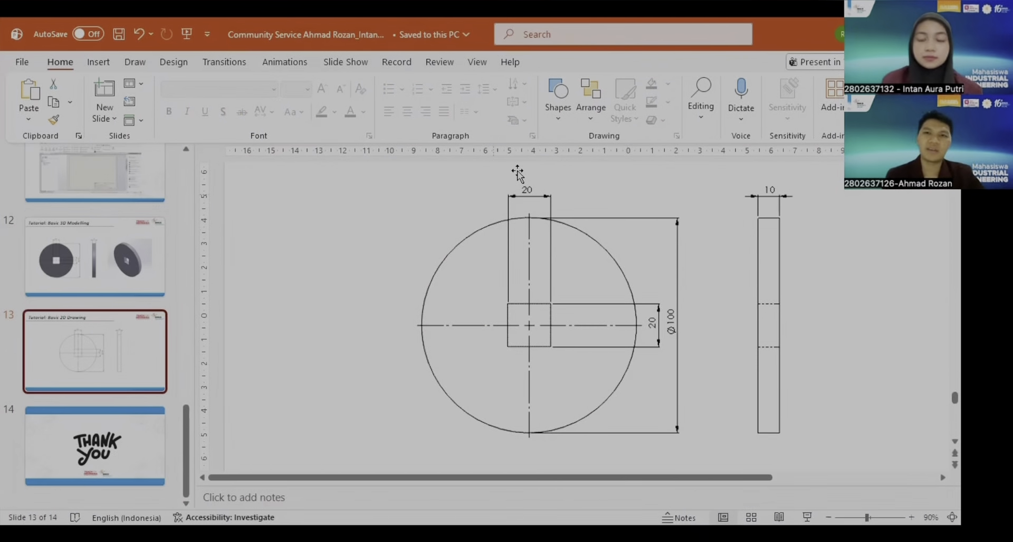